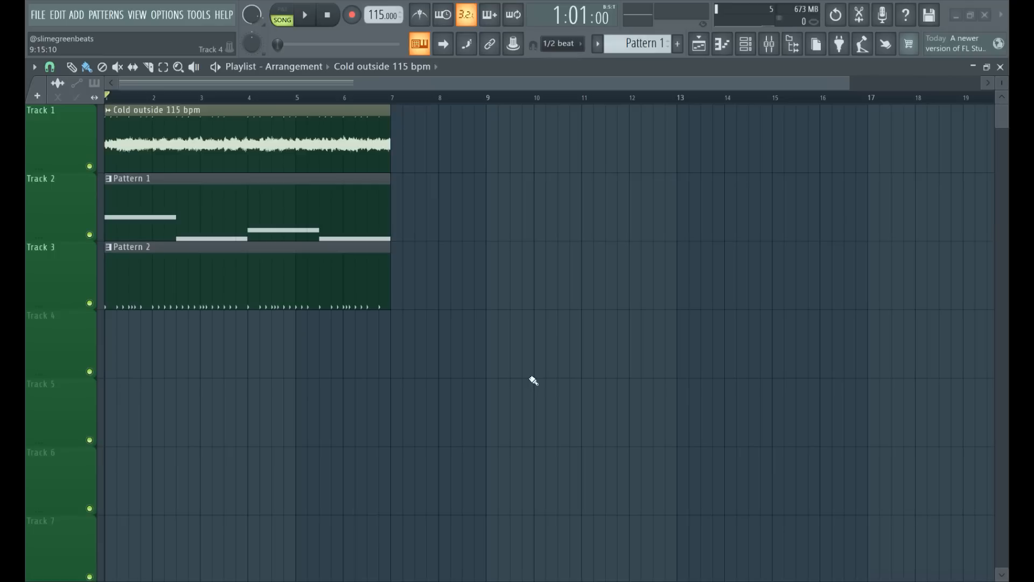
# Look over the channel rack and the mixer's effect chains for the Melody, 808, Hat-Open and Master tracks
pyautogui.click(745, 44)
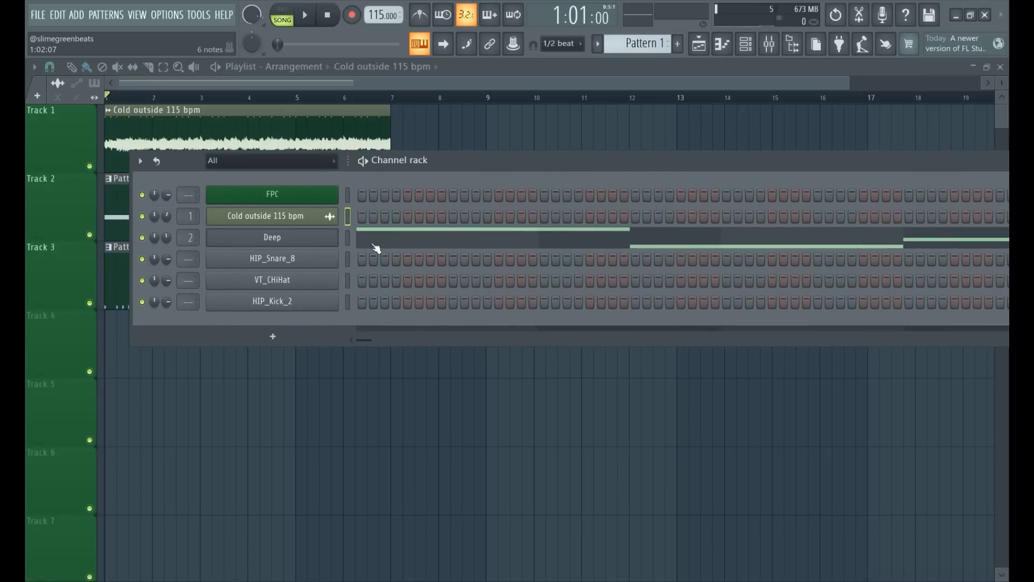
pyautogui.click(768, 44)
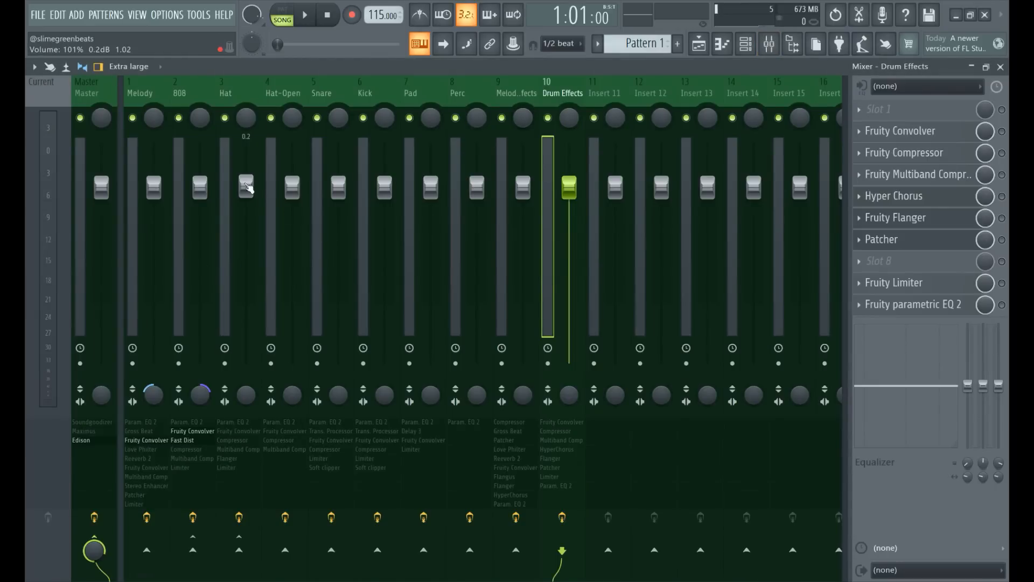
pyautogui.click(226, 187)
pyautogui.click(177, 181)
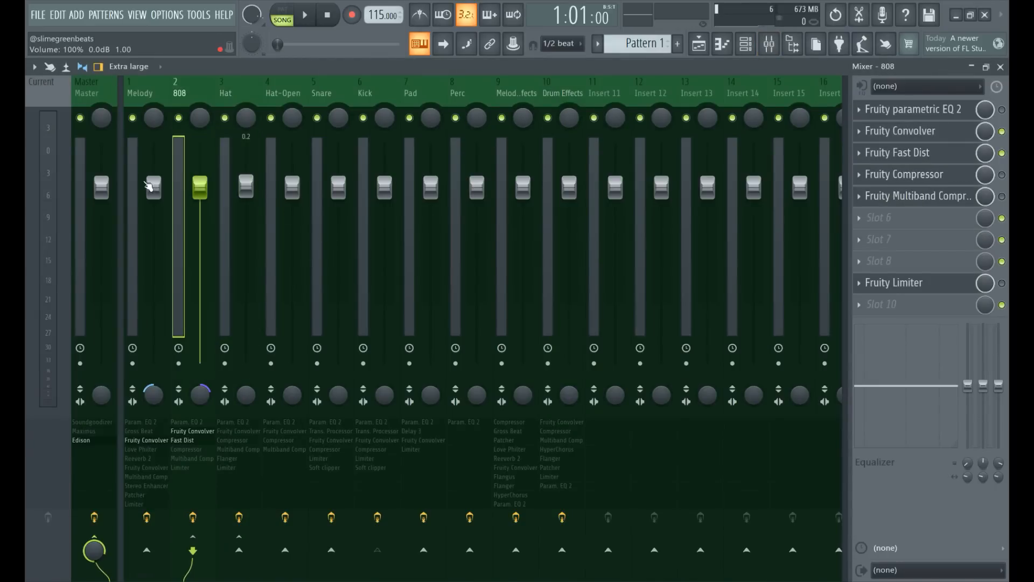
pyautogui.click(151, 184)
pyautogui.click(253, 189)
pyautogui.click(264, 186)
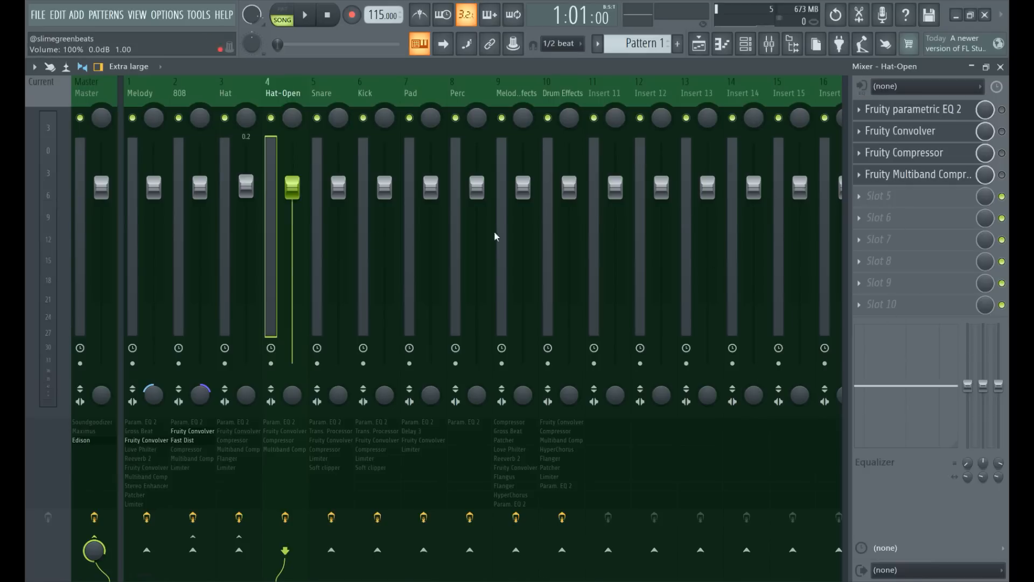
pyautogui.click(746, 44)
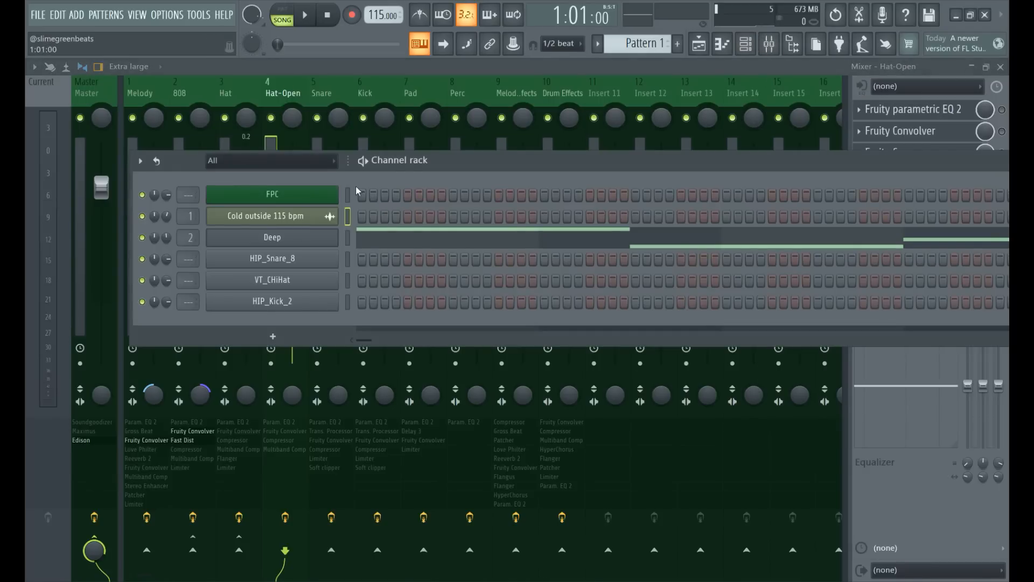
pyautogui.click(769, 44)
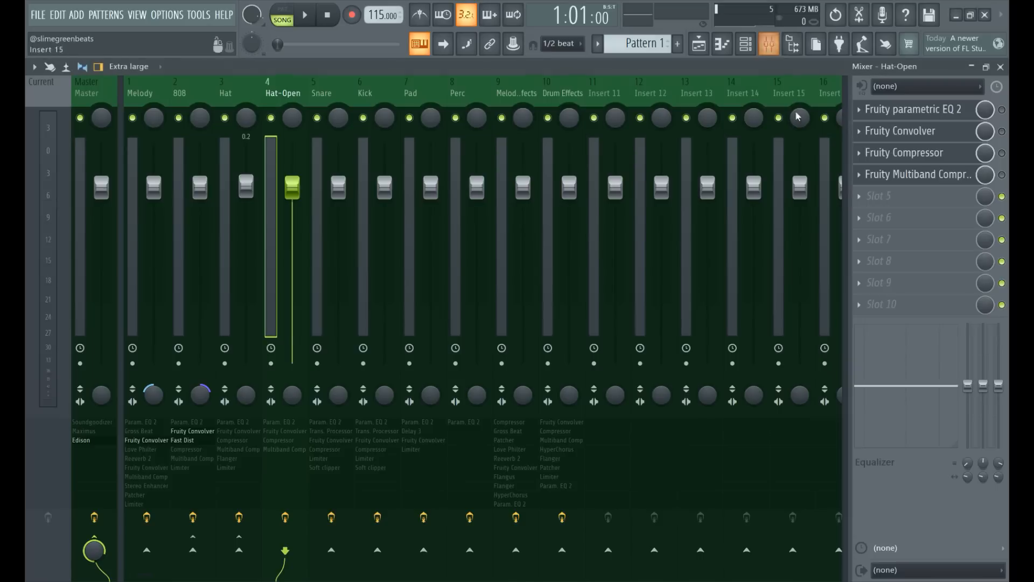
pyautogui.click(82, 140)
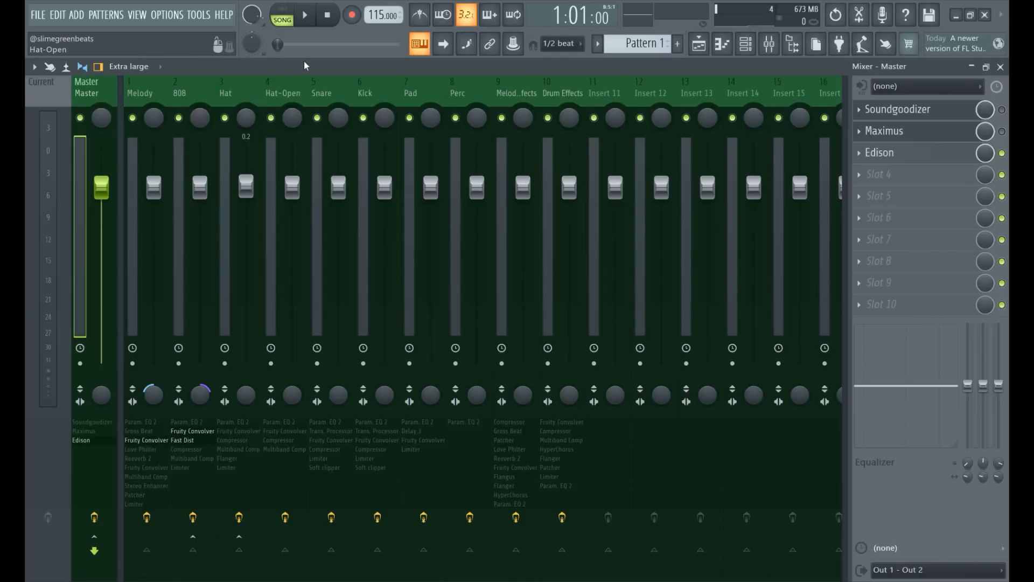
# Enable Fruity parametric EQ 2 on the Melody track and view its spectrum with the track soloed during playback
pyautogui.click(131, 179)
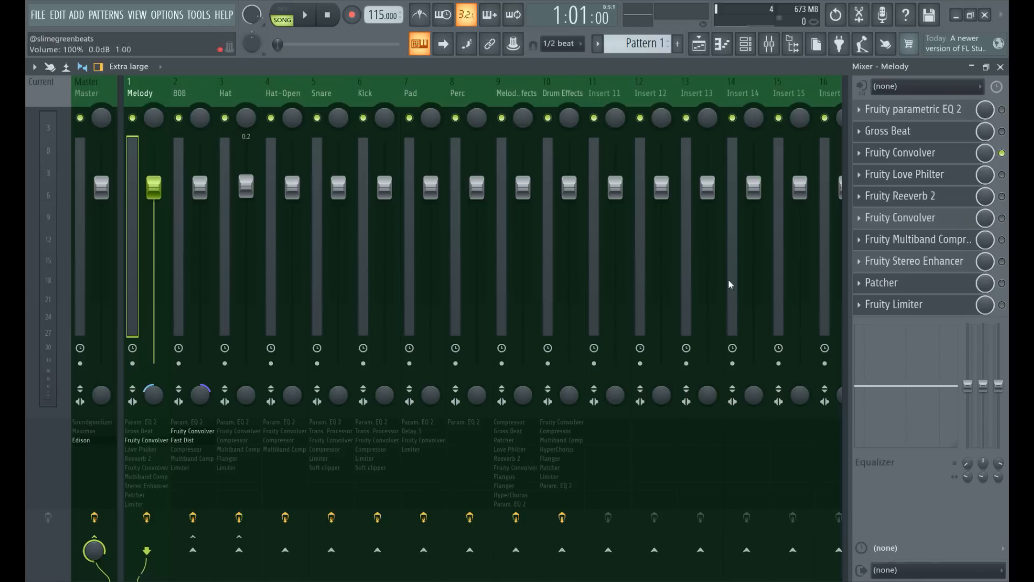
pyautogui.click(1002, 110)
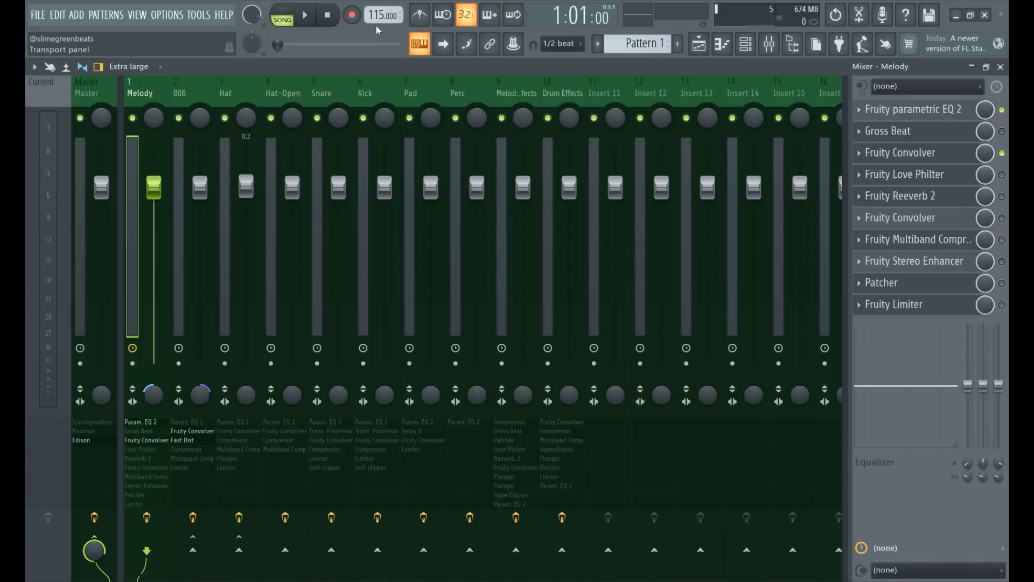
pyautogui.click(305, 16)
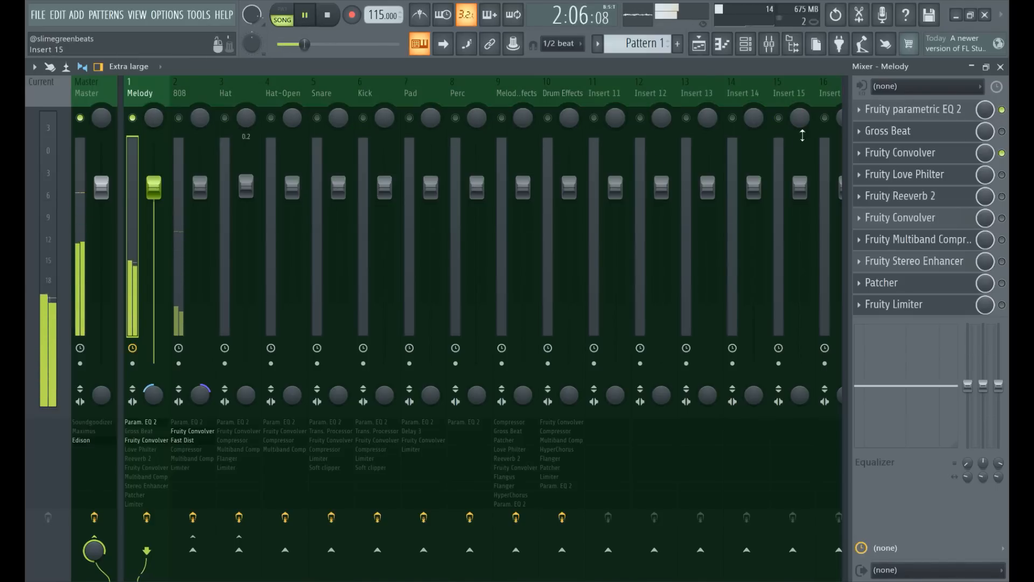
pyautogui.click(890, 110)
pyautogui.click(890, 110)
pyautogui.click(890, 110)
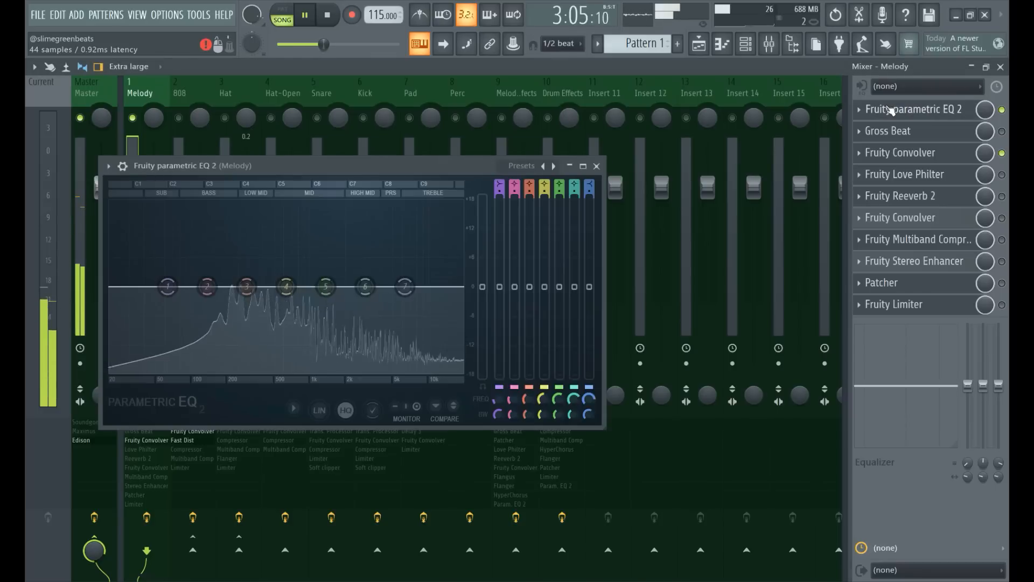
pyautogui.click(889, 110)
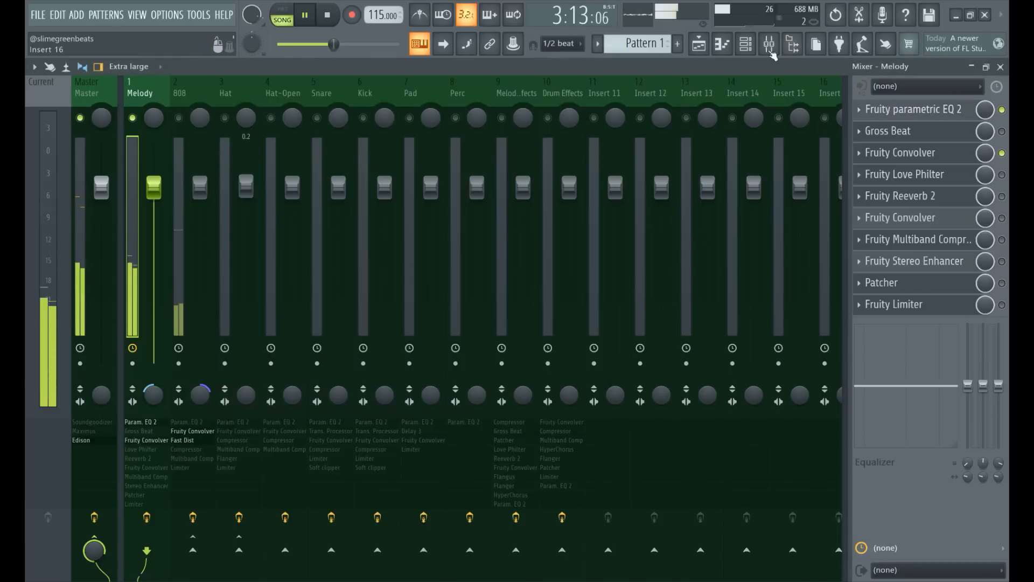
# Route the HIP_Snare_8, VT_CHiHat and HIP_Kick_2 channels to mixer tracks 3, 4 and 5
pyautogui.click(746, 43)
pyautogui.moveTo(197, 267); pyautogui.dragTo(189, 300)
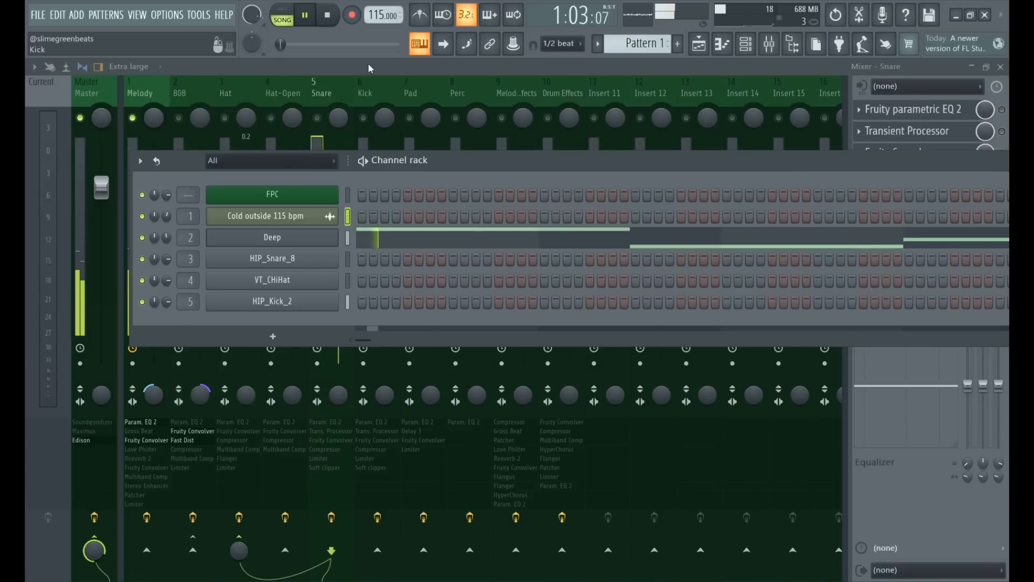
pyautogui.press('F6')
# Select the Melody track in the mixer and reopen its Fruity parametric EQ 2
pyautogui.click(133, 164)
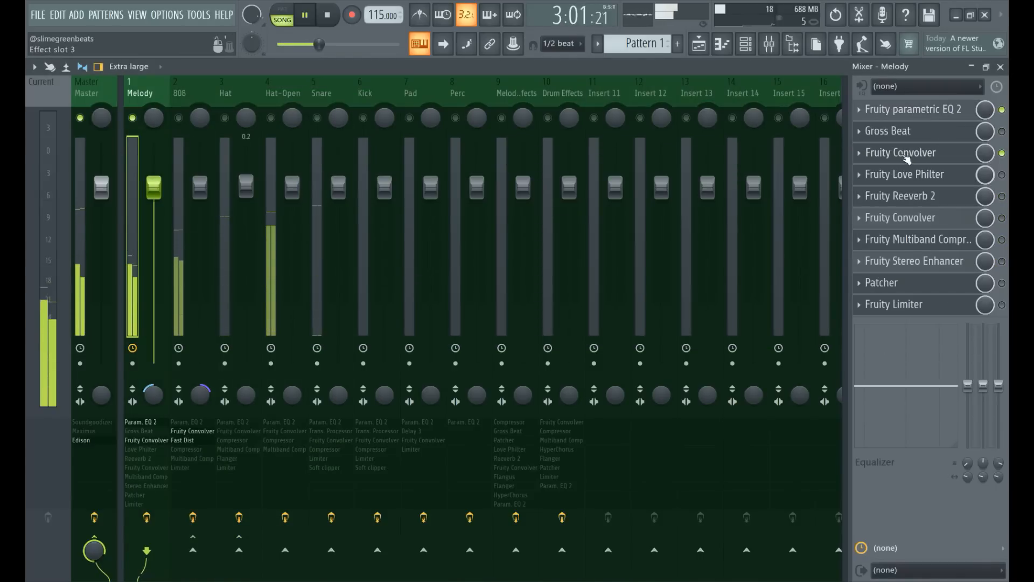
pyautogui.click(910, 111)
pyautogui.click(910, 111)
pyautogui.click(910, 111)
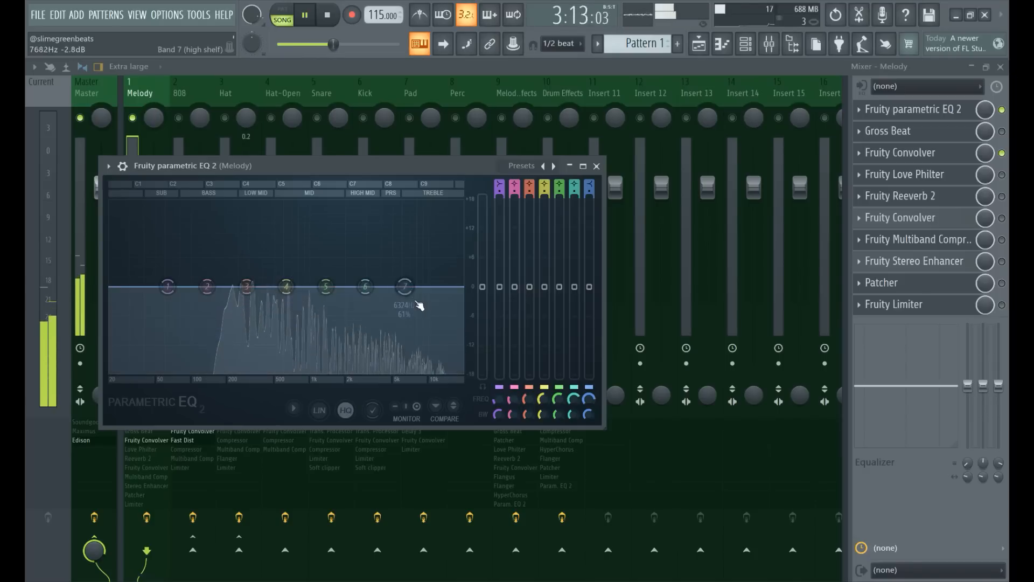
# Try two steep high-frequency cuts on the Melody EQ using band 7 during playback, resetting the band each time
pyautogui.moveTo(415, 299); pyautogui.dragTo(368, 372)
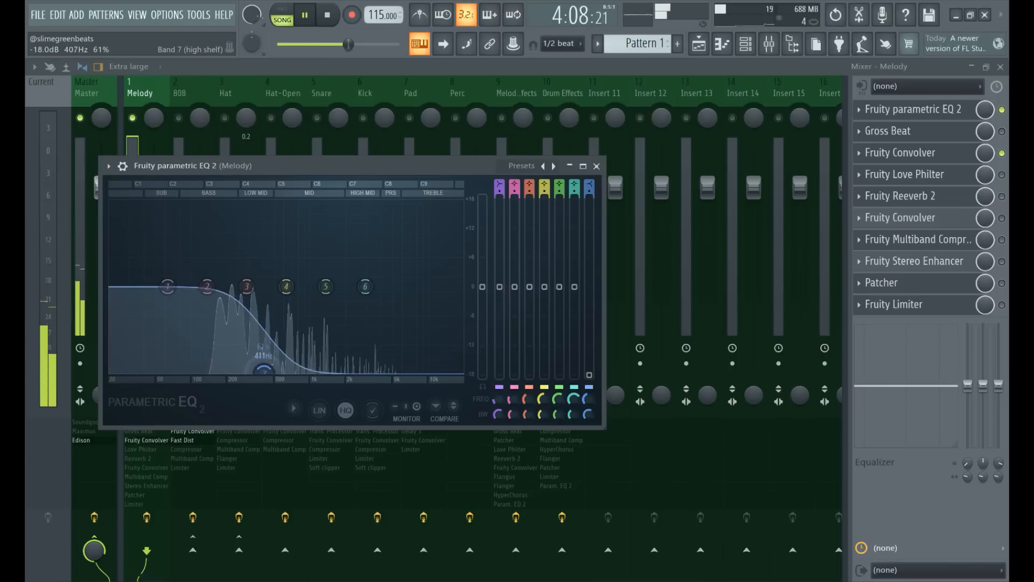
pyautogui.rightClick(315, 377)
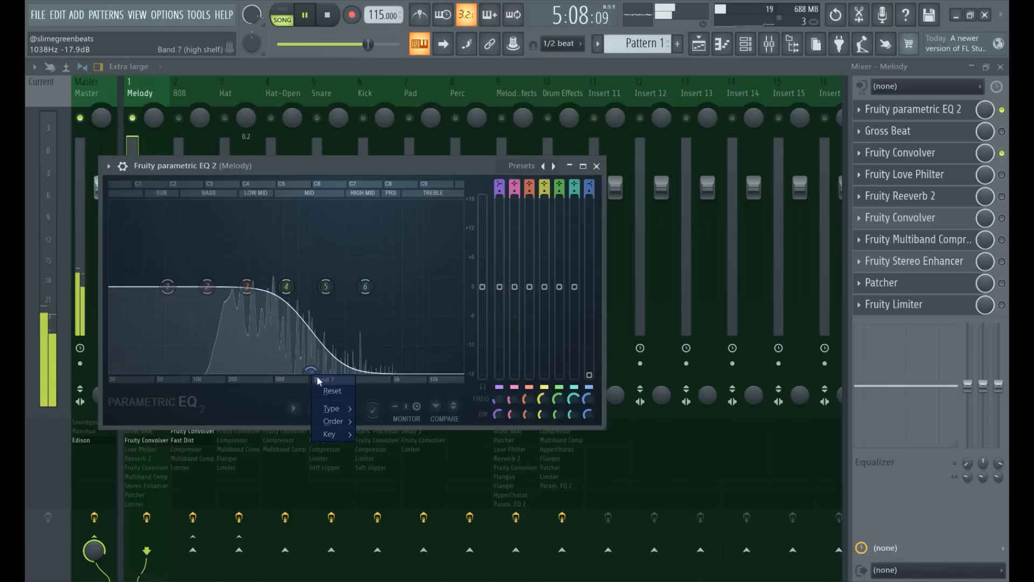
pyautogui.click(321, 393)
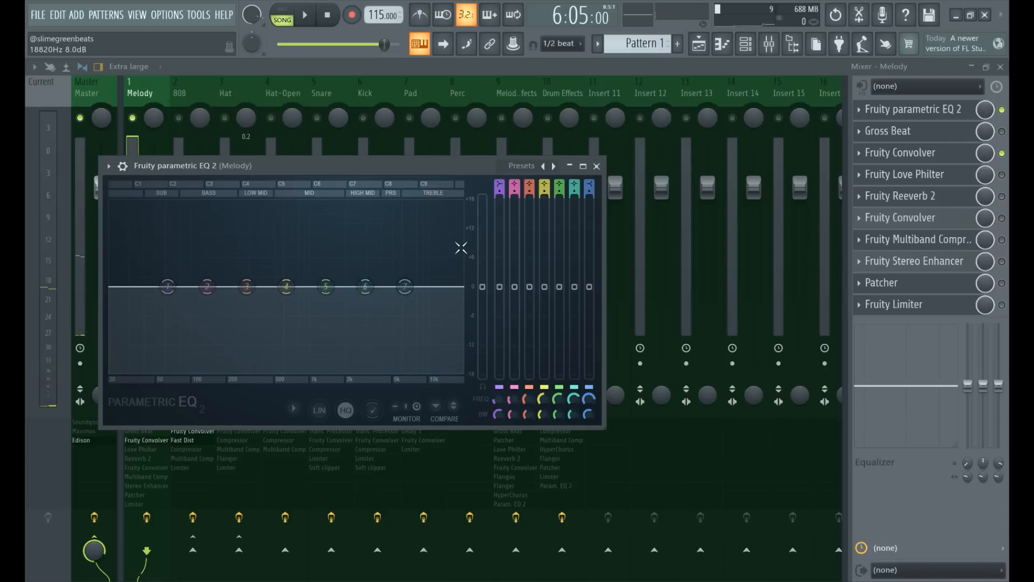
pyautogui.press('space')
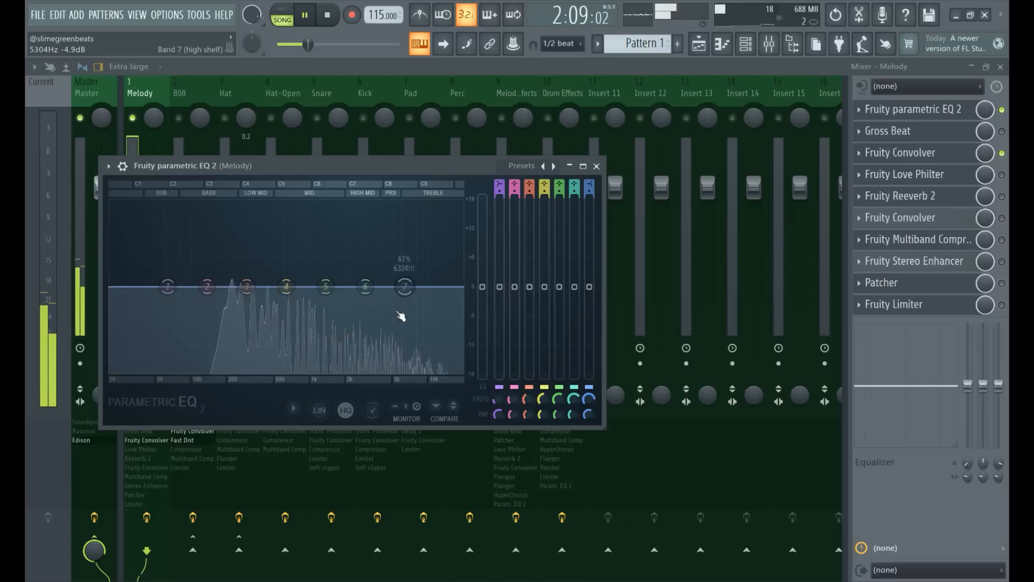
pyautogui.moveTo(404, 286); pyautogui.dragTo(326, 372)
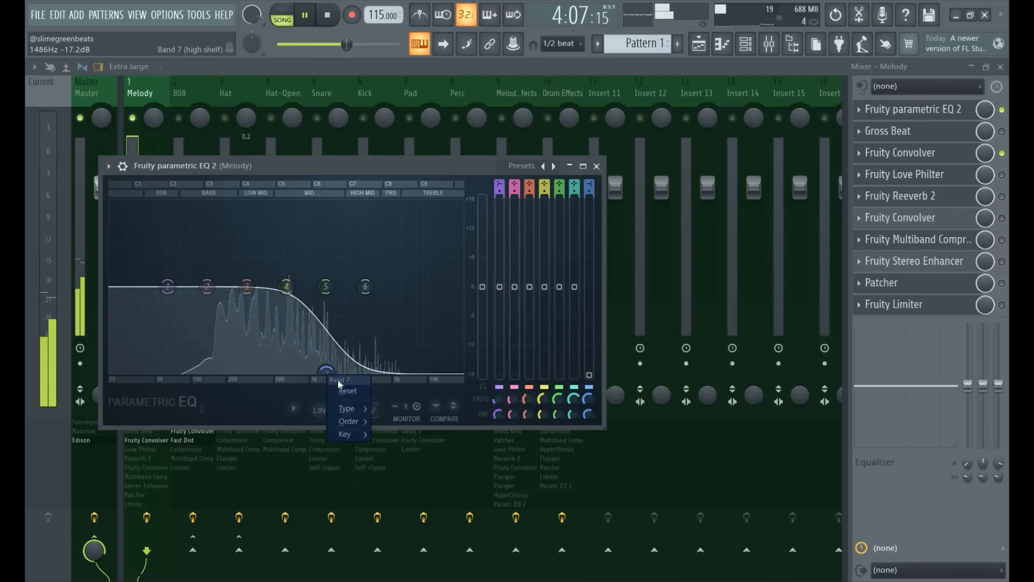
pyautogui.hotkey('ctrl', 'z')
pyautogui.press('space')
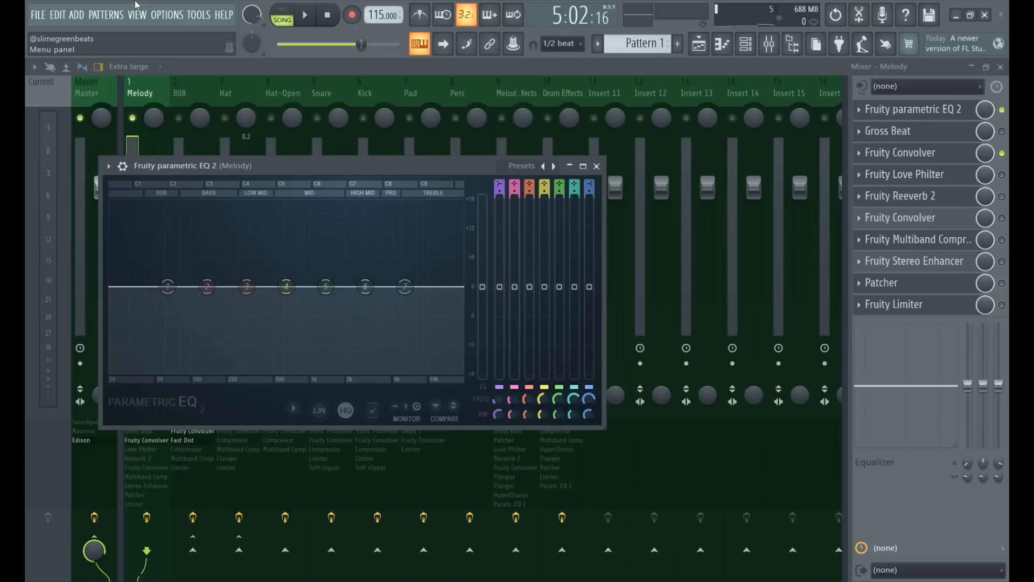
# Resume song playback and solo the 808 track in the mixer
pyautogui.click(304, 22)
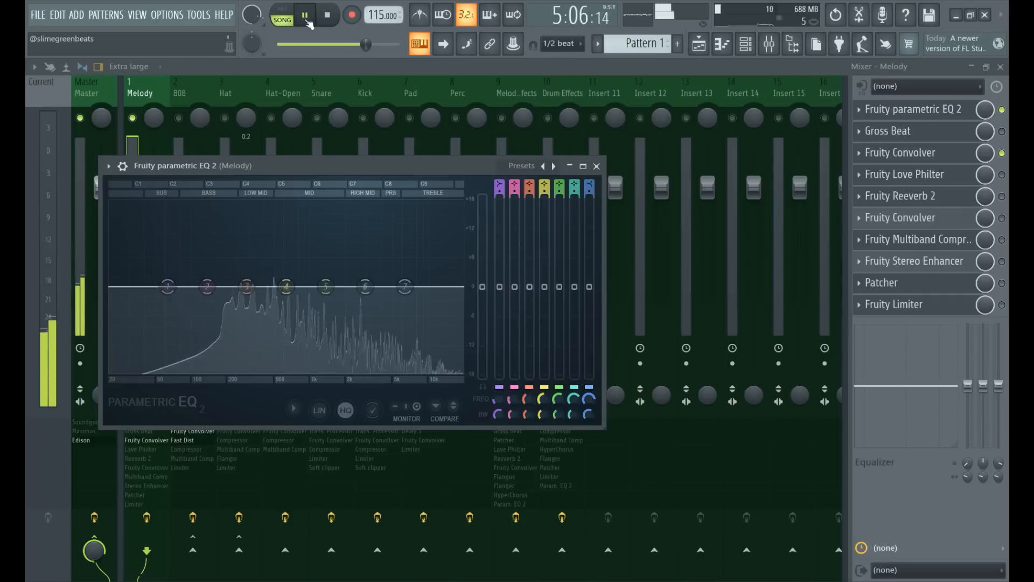
pyautogui.rightClick(192, 113)
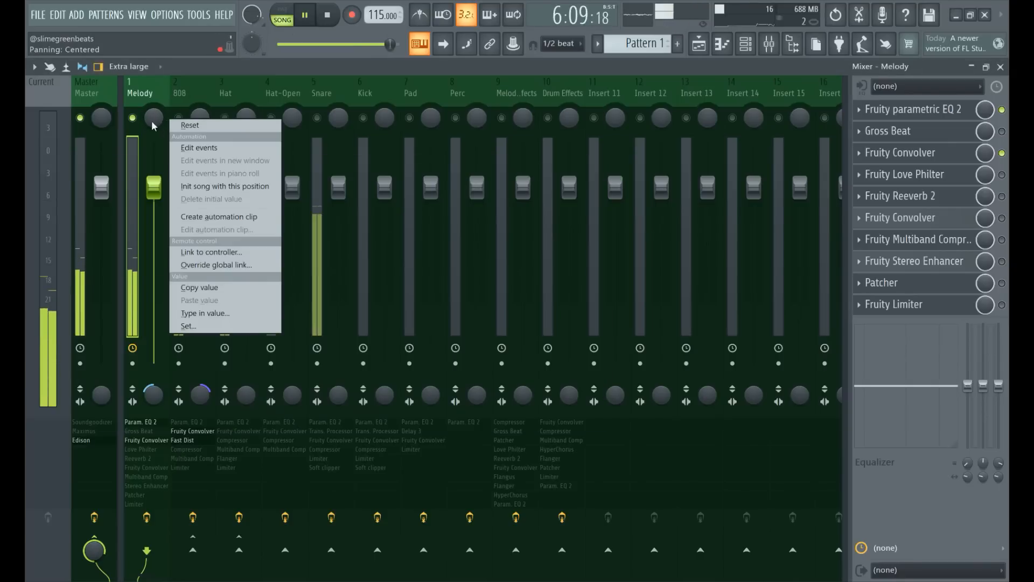
pyautogui.click(182, 119)
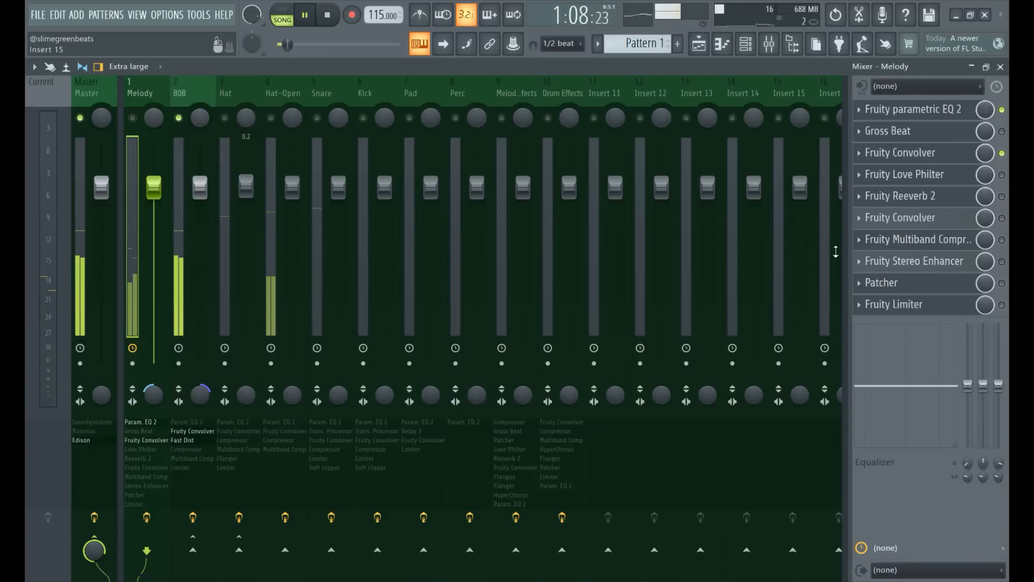
# Open the Melody track's parametric EQ and examine the filter types offered for band 7
pyautogui.click(925, 109)
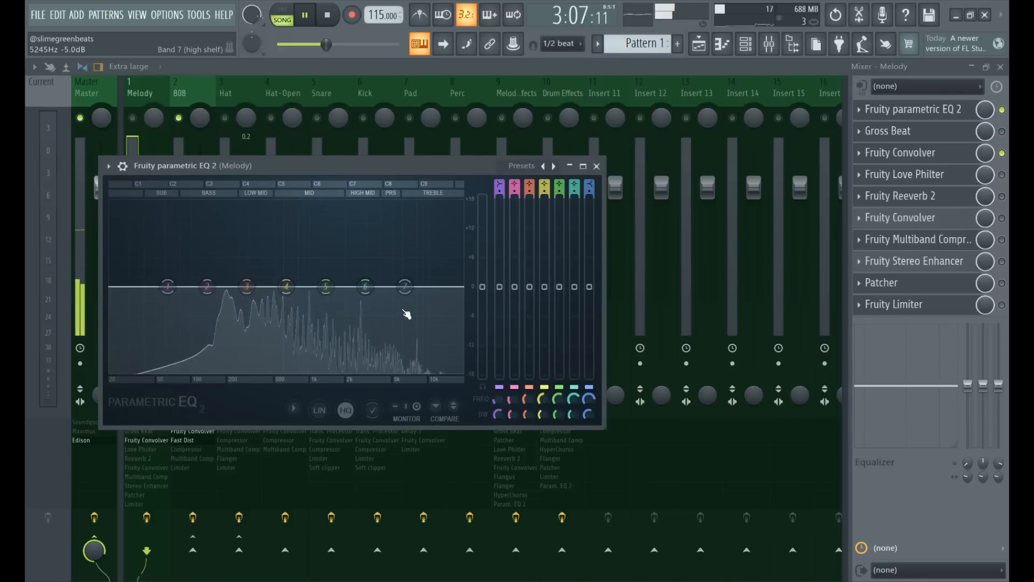
pyautogui.rightClick(405, 286)
pyautogui.moveTo(440, 337)
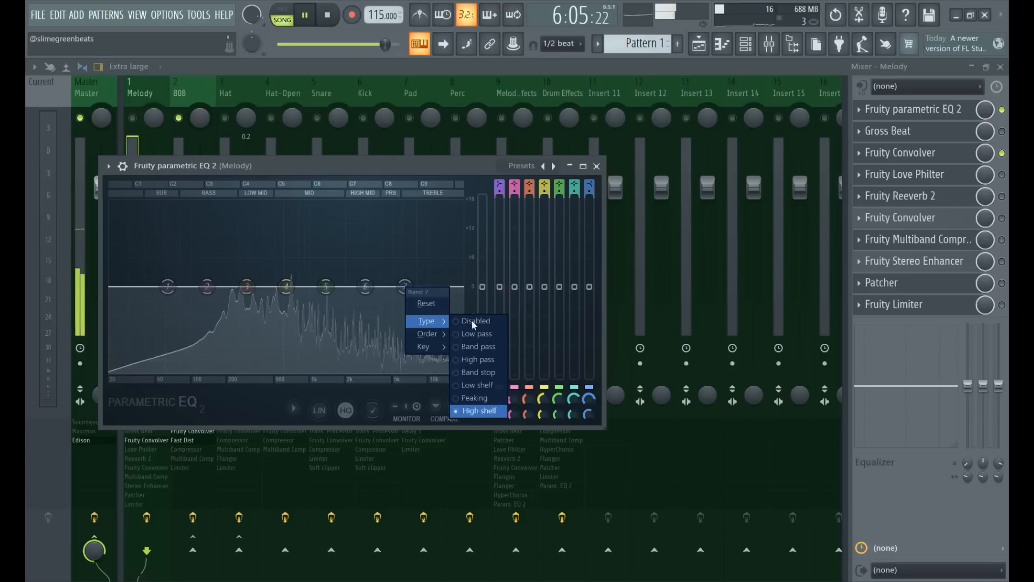
# Replace the effect in the Melody track's first slot with Fruity Parametric EQ 2
pyautogui.click(861, 112)
pyautogui.click(862, 112)
pyautogui.moveTo(868, 129)
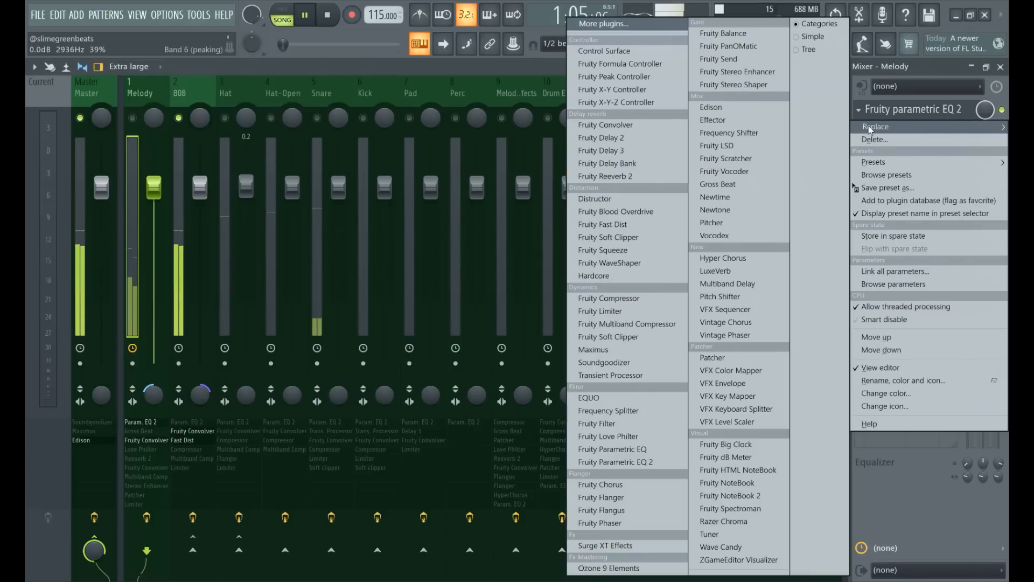
pyautogui.click(626, 464)
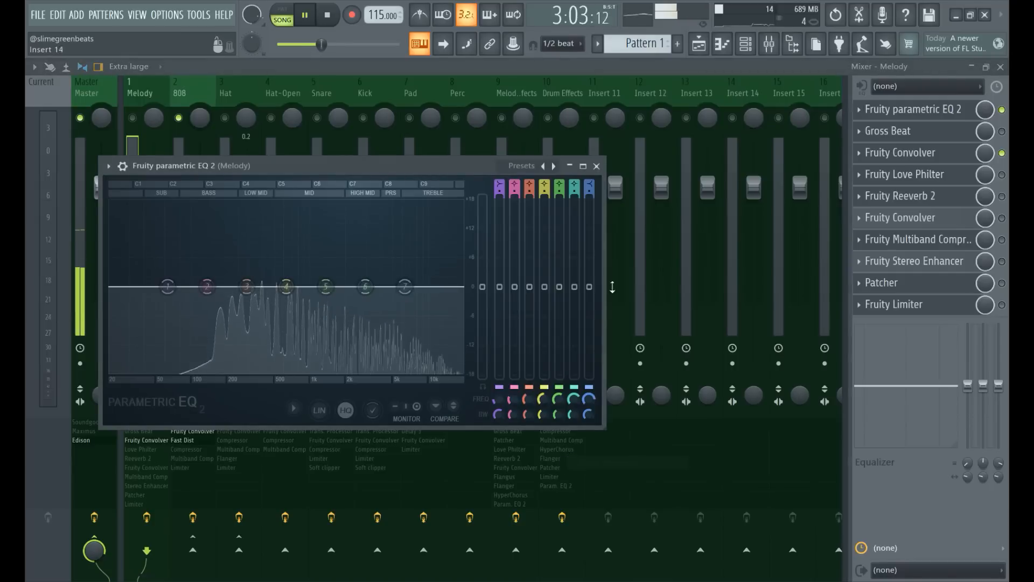
# Reposition the Melody EQ window and lower band 7 to about -18 dB to cut the highs
pyautogui.moveTo(427, 166); pyautogui.dragTo(578, 139)
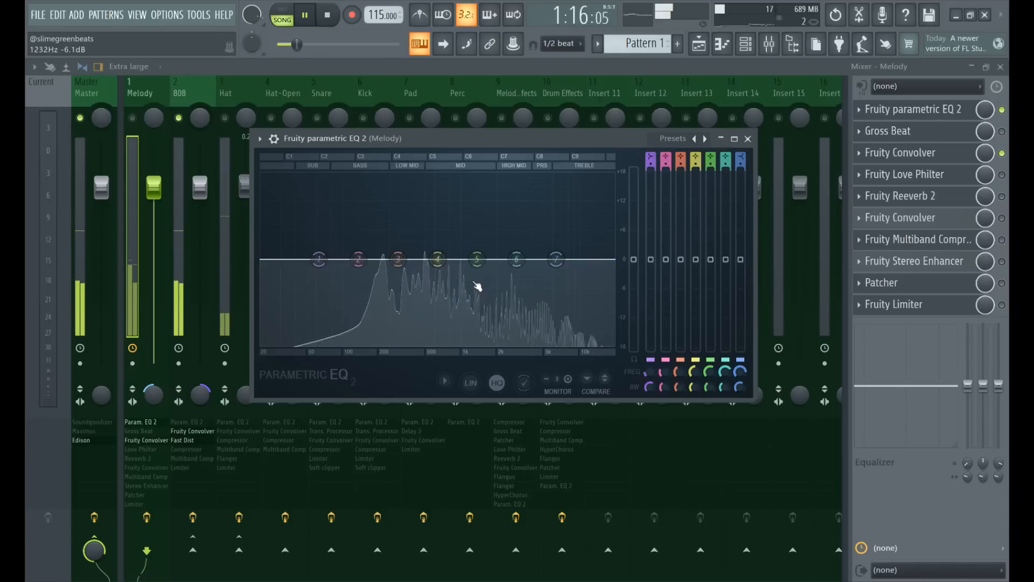
pyautogui.moveTo(555, 260); pyautogui.dragTo(443, 344)
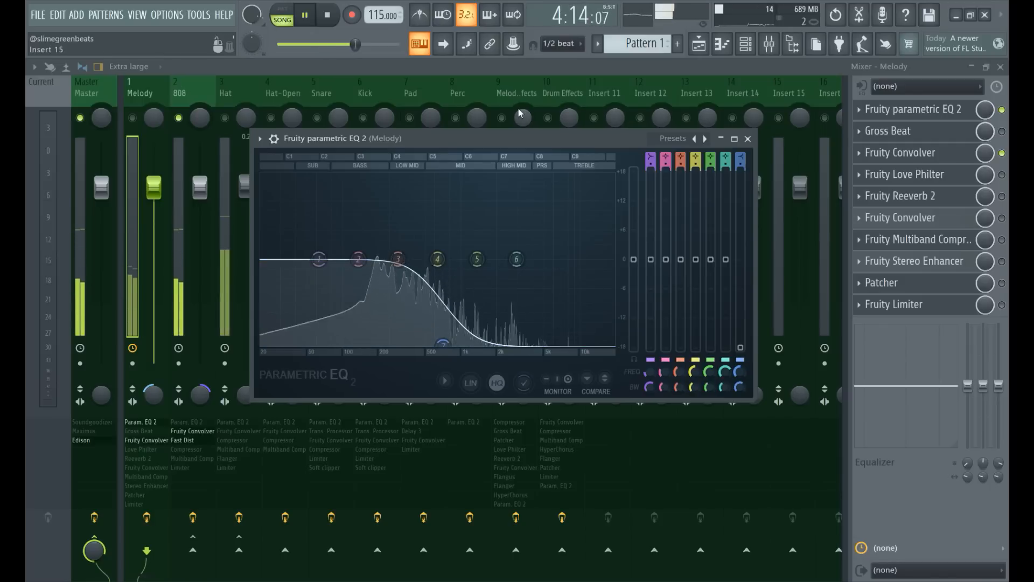
pyautogui.click(181, 235)
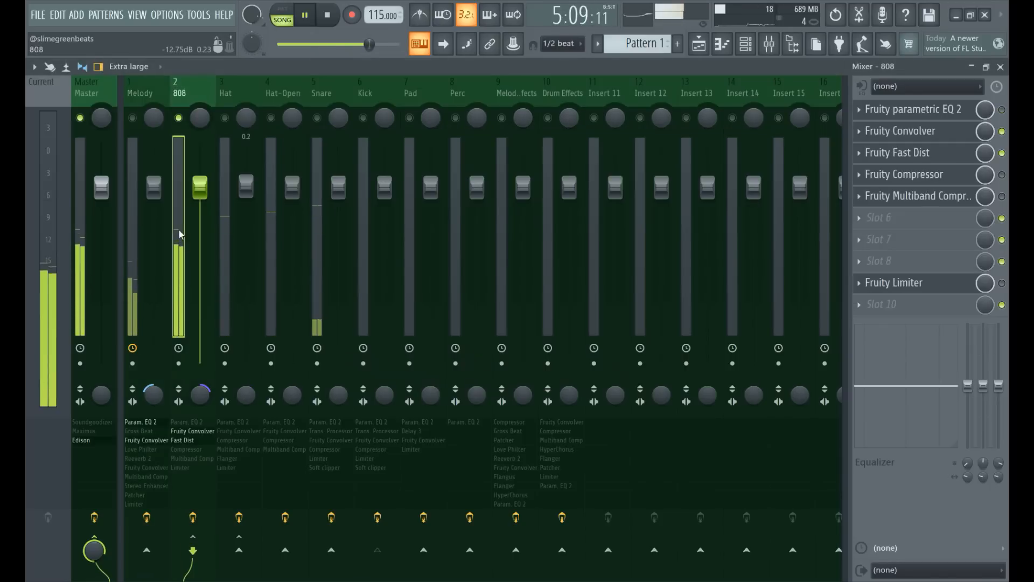
pyautogui.click(129, 225)
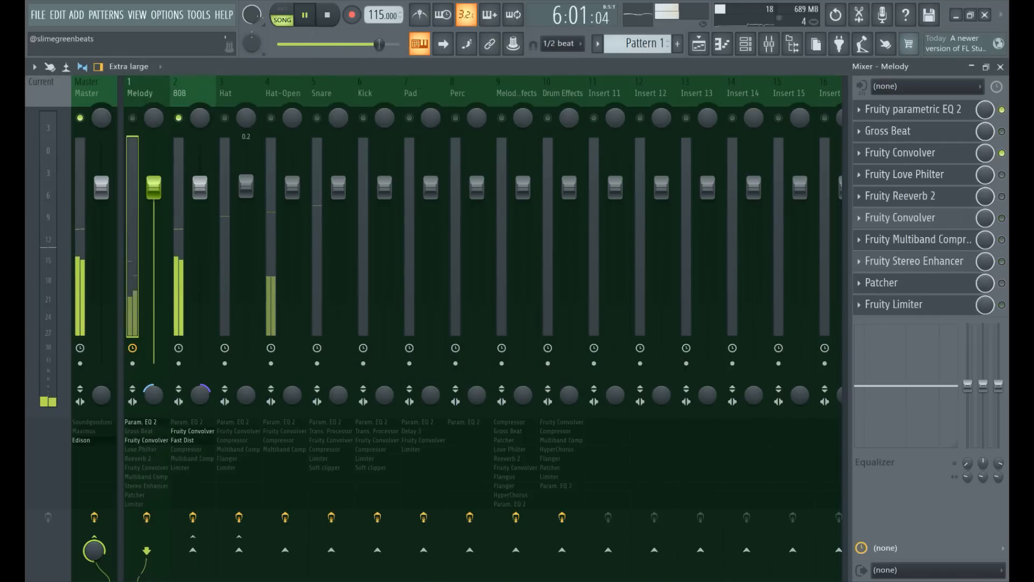
# Enable Fruity parametric EQ 2 on the 808 track and open it
pyautogui.click(196, 209)
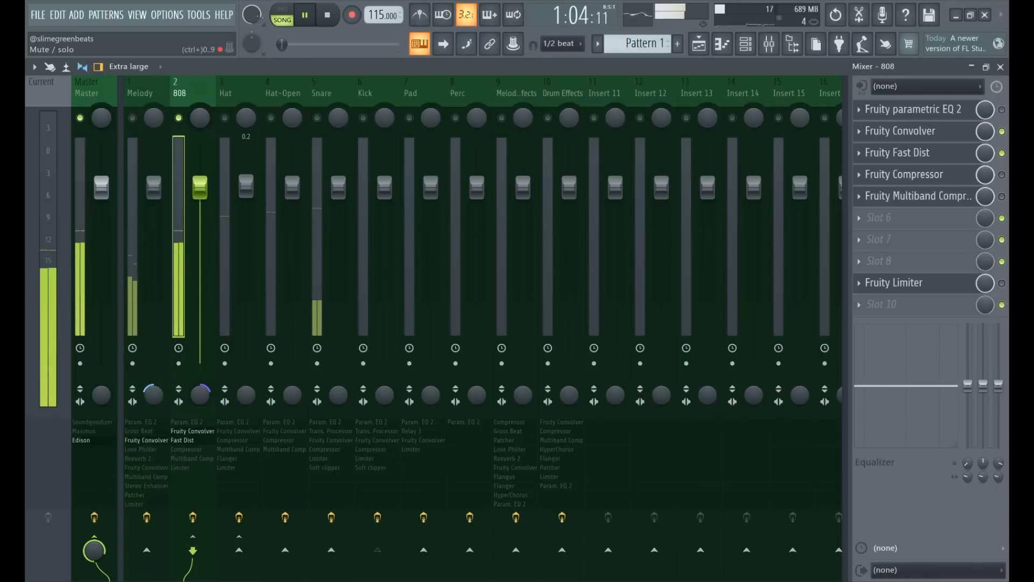
pyautogui.click(1002, 110)
pyautogui.click(915, 110)
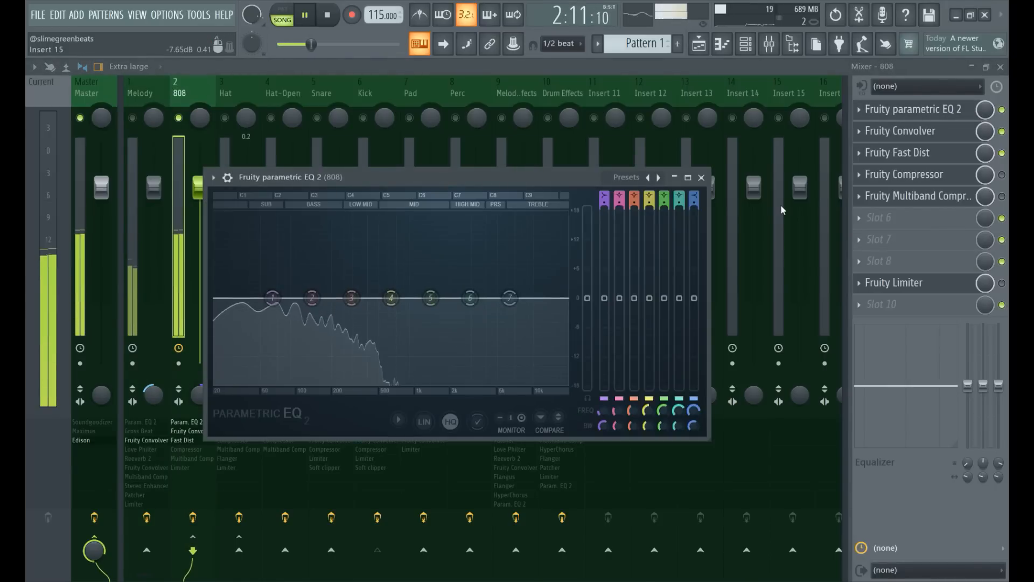
# Cut the 808's highs with EQ band 7, set to Steep 6 order at about 300 Hz and -18 dB
pyautogui.moveTo(510, 297); pyautogui.dragTo(425, 333)
pyautogui.rightClick(424, 333)
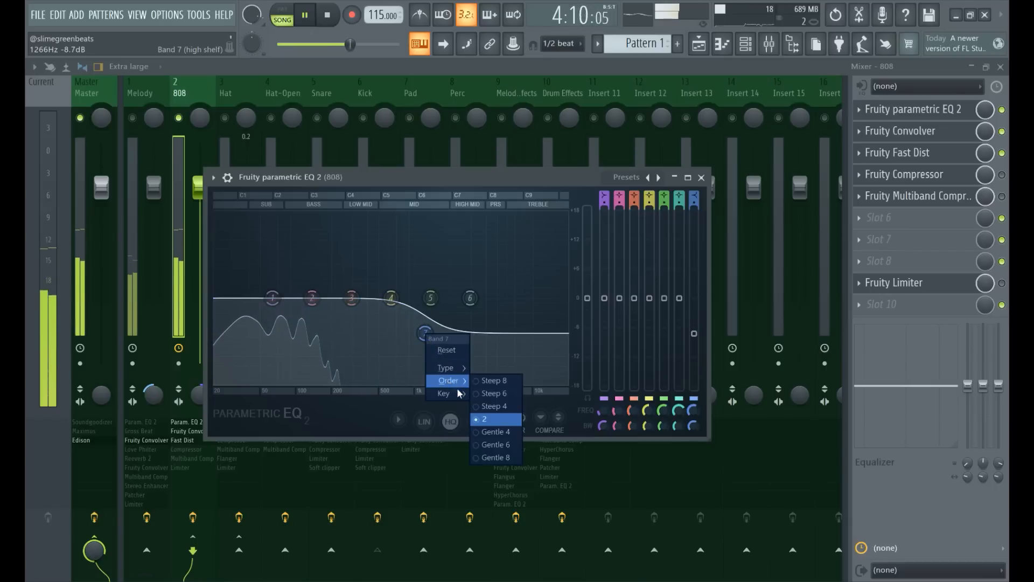
pyautogui.click(488, 395)
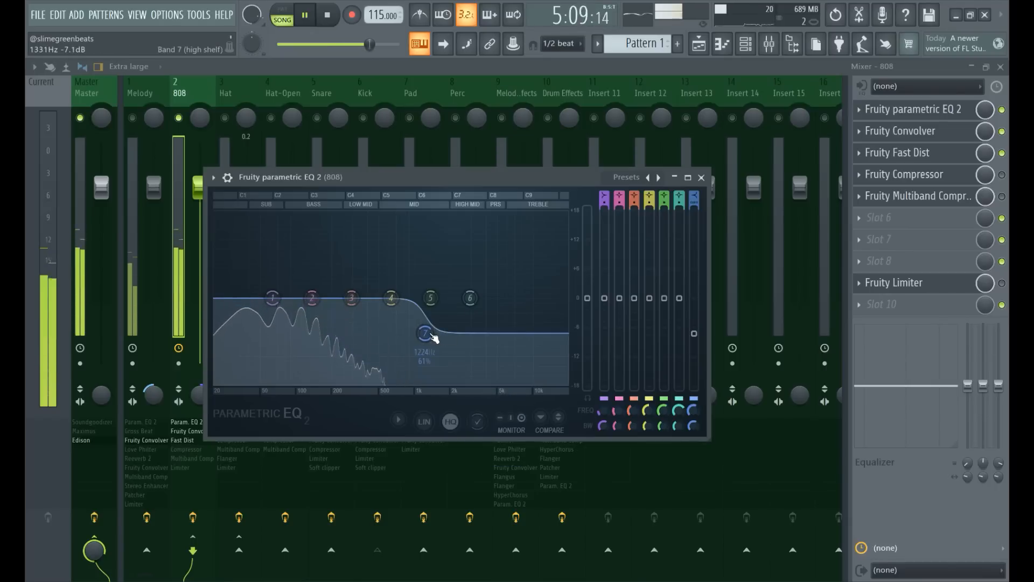
pyautogui.moveTo(420, 352); pyautogui.dragTo(352, 384)
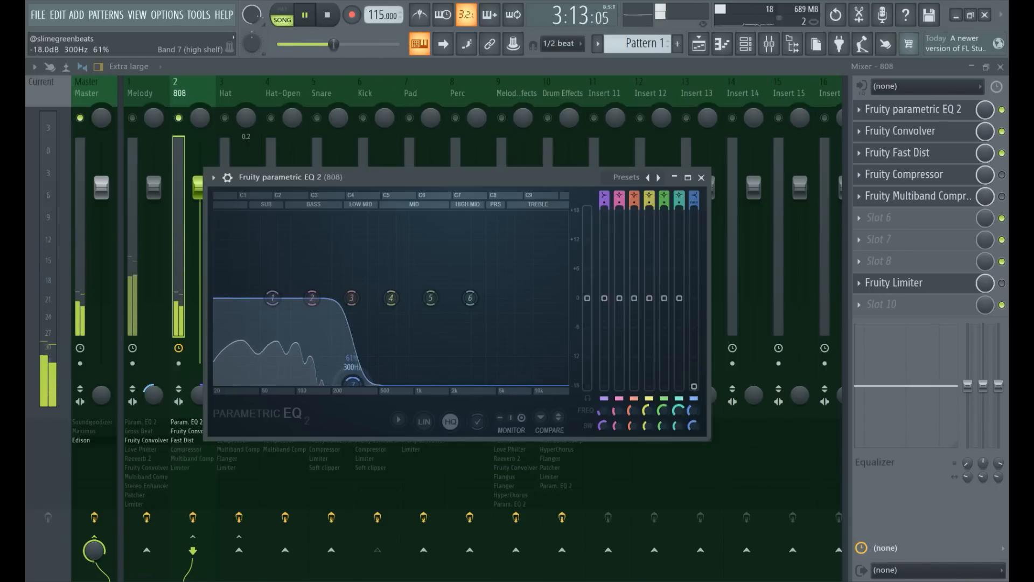
# Compare the 808 with its parametric EQ bypassed, reset band 7 and close the EQ window
pyautogui.click(1001, 110)
pyautogui.click(949, 109)
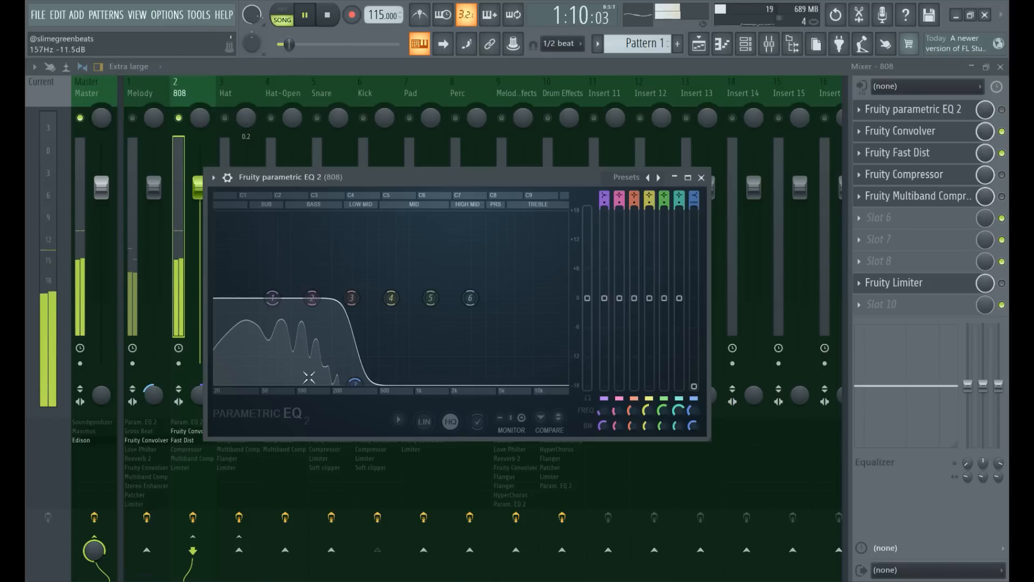
pyautogui.rightClick(355, 386)
pyautogui.click(377, 404)
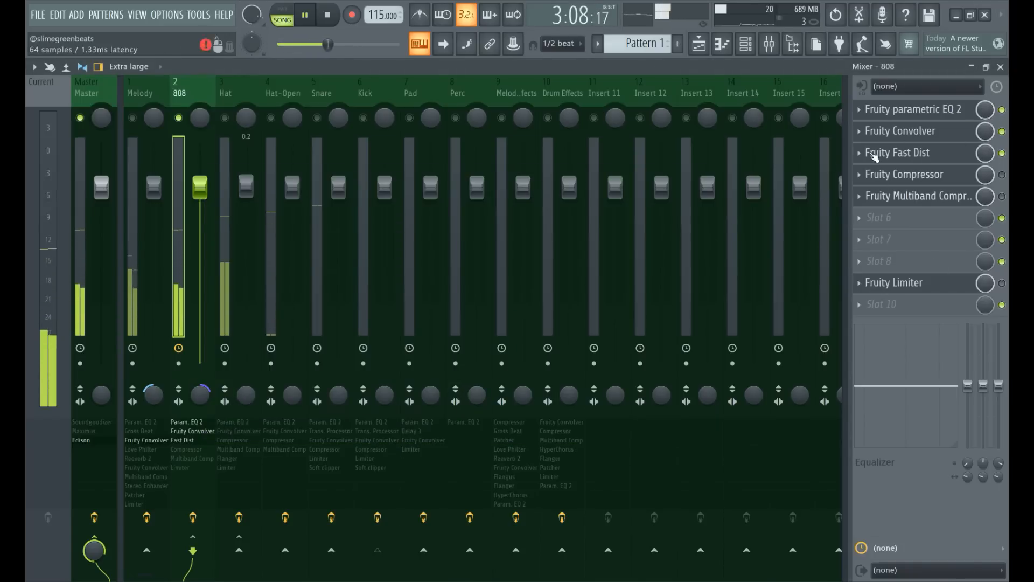
pyautogui.click(903, 110)
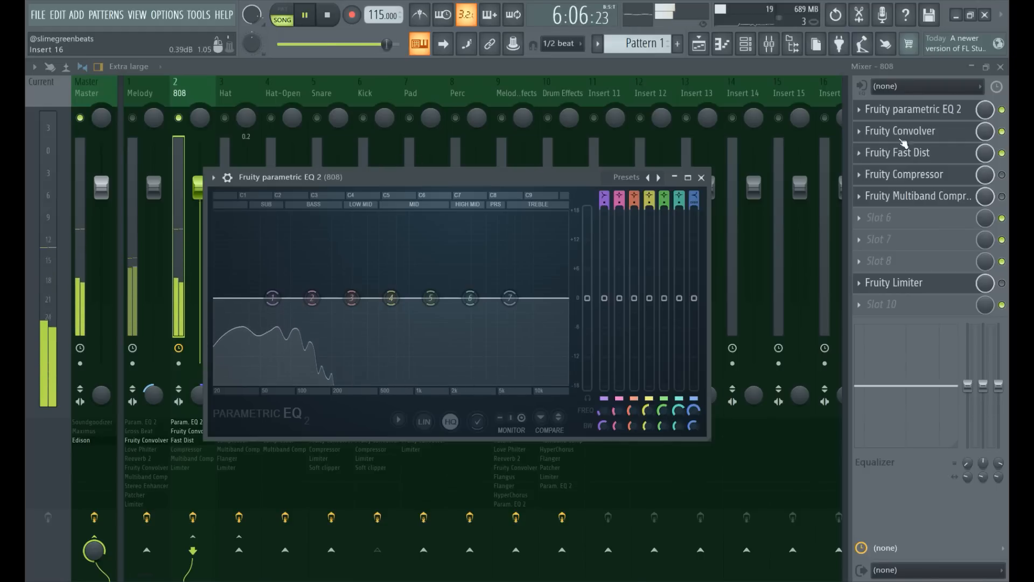
pyautogui.click(701, 177)
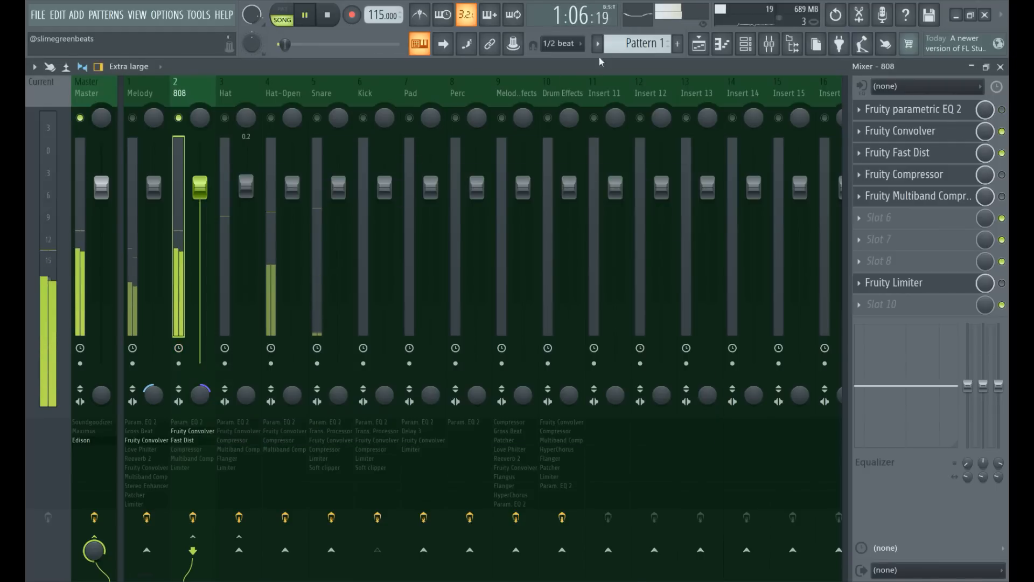
# Audition the Hat-Open track in solo during playback and switch the solo to the Snare track
pyautogui.click(305, 16)
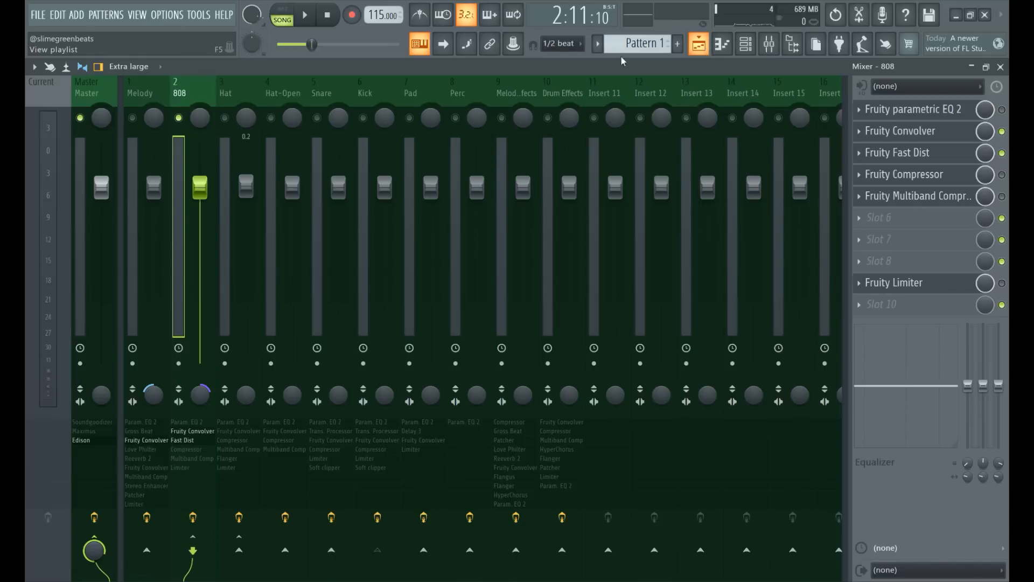
pyautogui.click(272, 119)
pyautogui.click(308, 15)
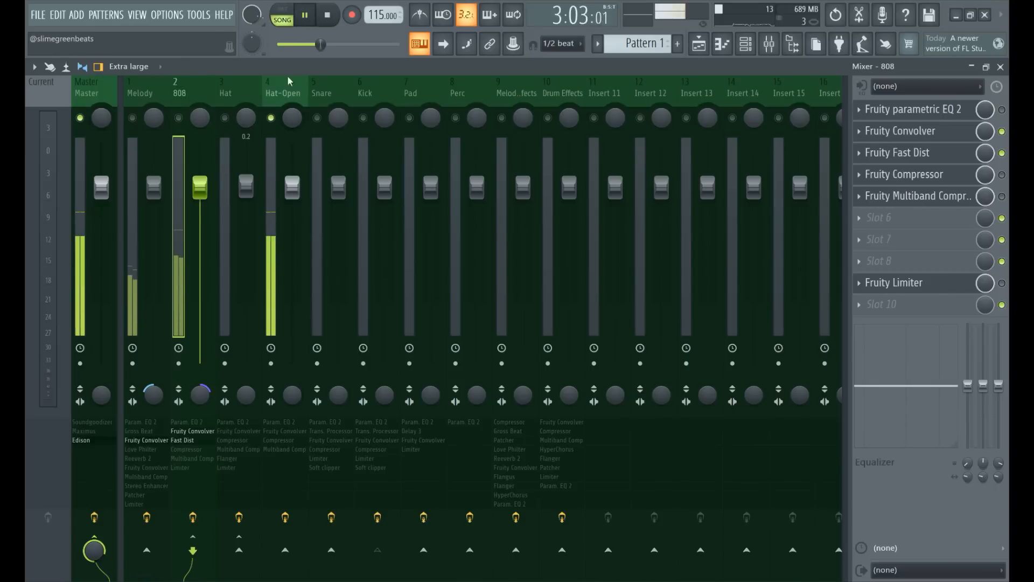
pyautogui.rightClick(271, 118)
pyautogui.rightClick(317, 119)
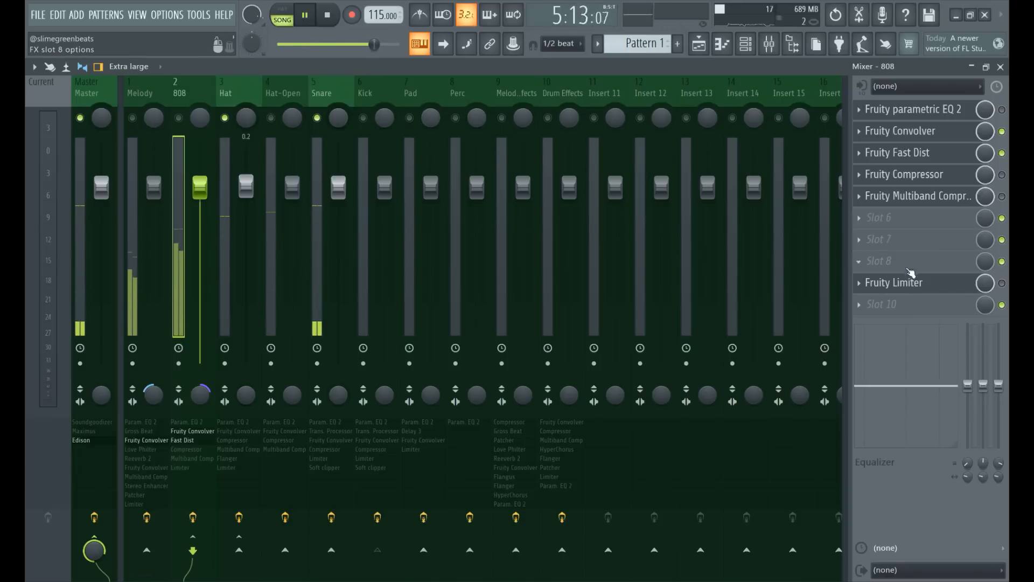
# Replace the effect in the 808 track's fourth slot with Fruity Compressor
pyautogui.click(922, 183)
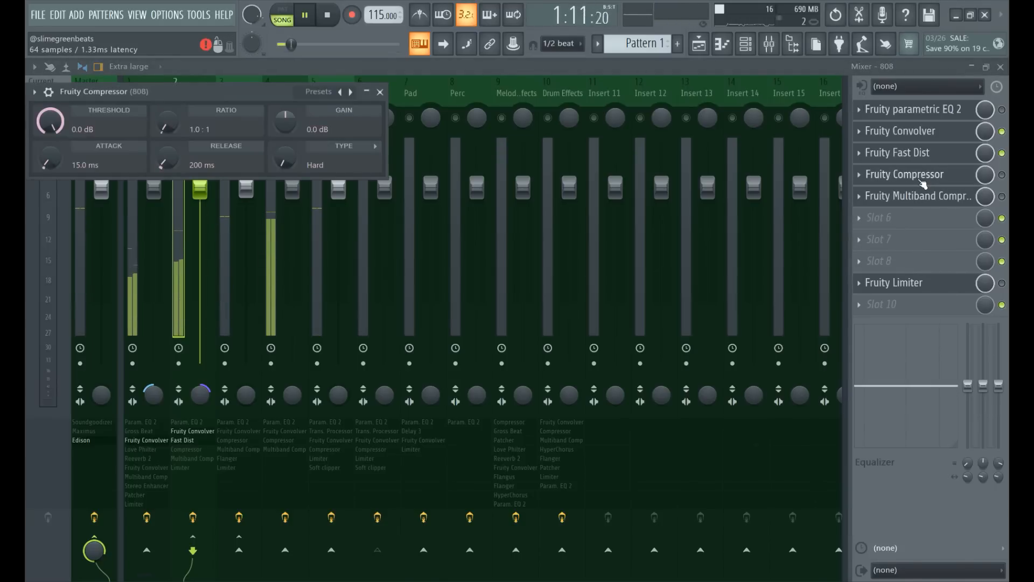
pyautogui.click(874, 183)
pyautogui.moveTo(875, 192)
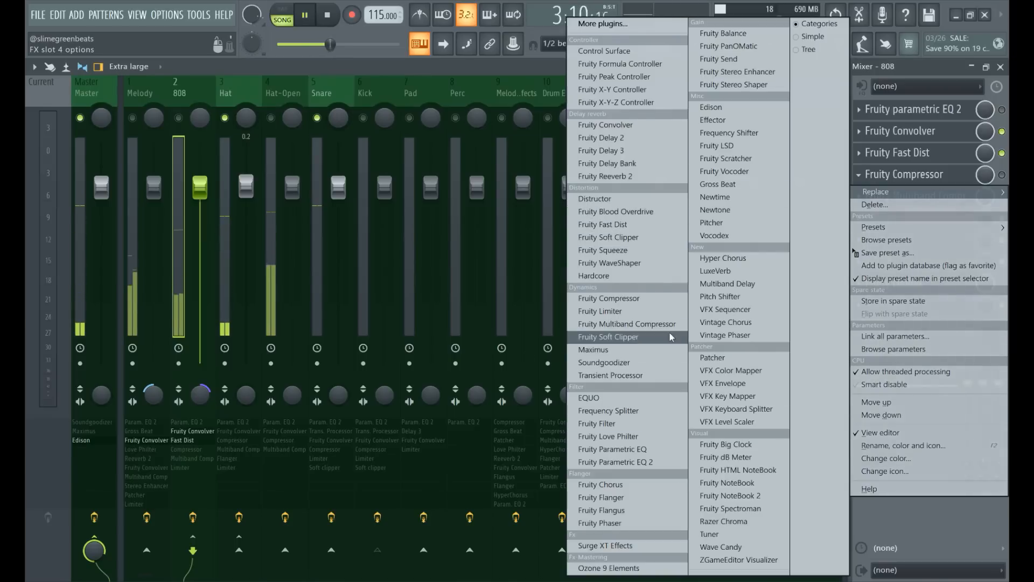
pyautogui.click(611, 298)
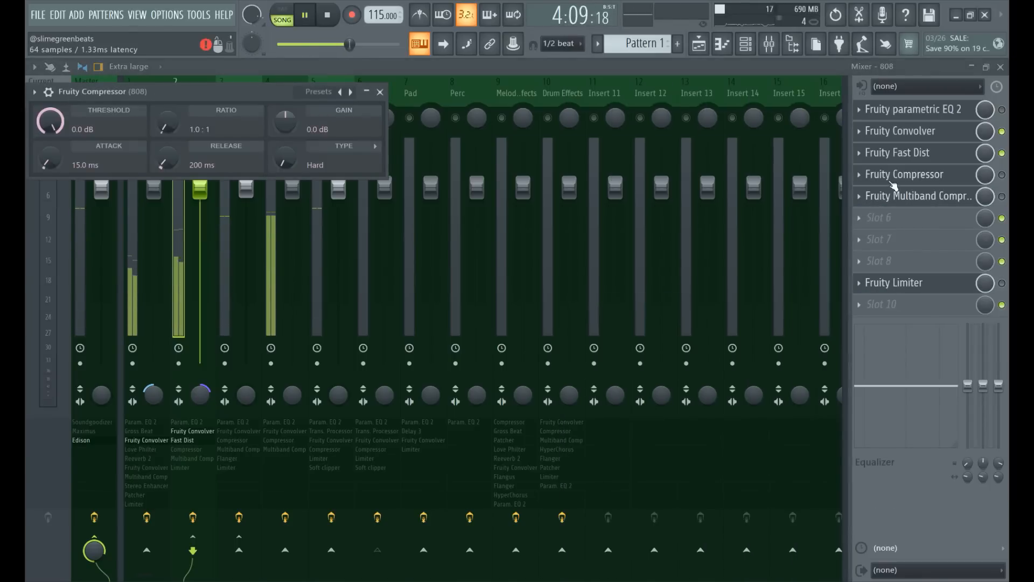
# Load the Drums preset in the 808's Fruity Compressor and enable the effect
pyautogui.click(319, 94)
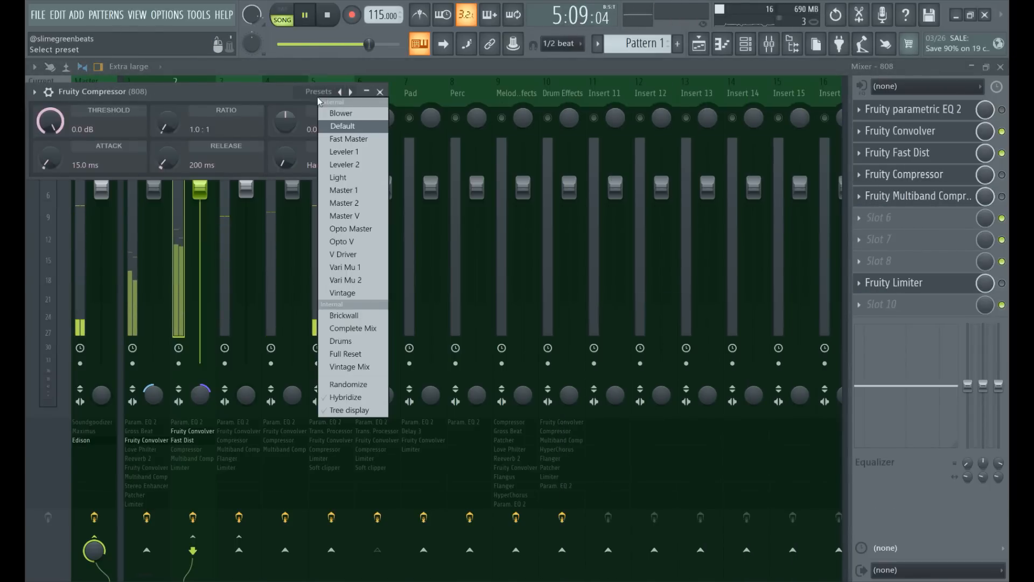
pyautogui.click(340, 341)
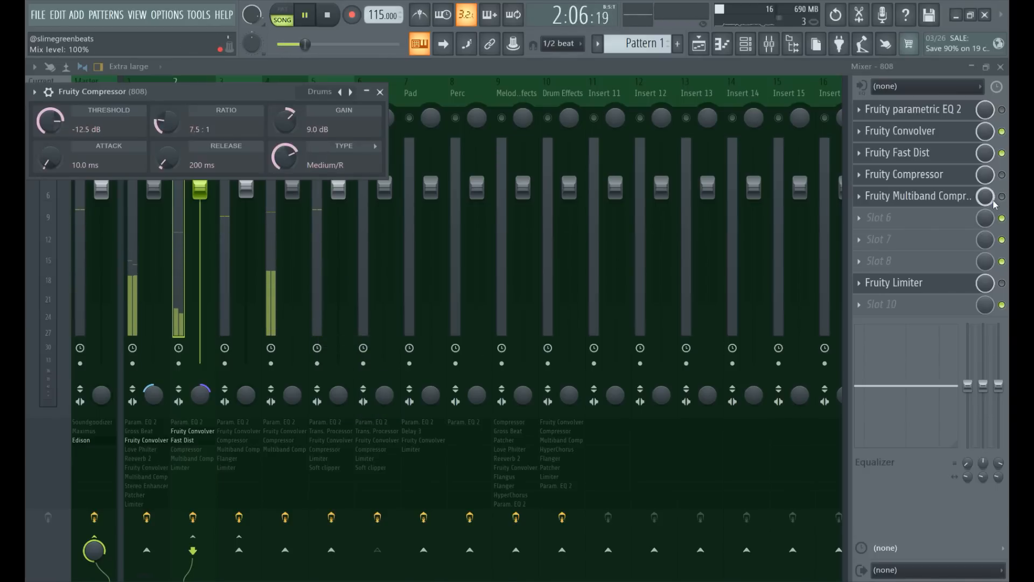
pyautogui.click(1001, 174)
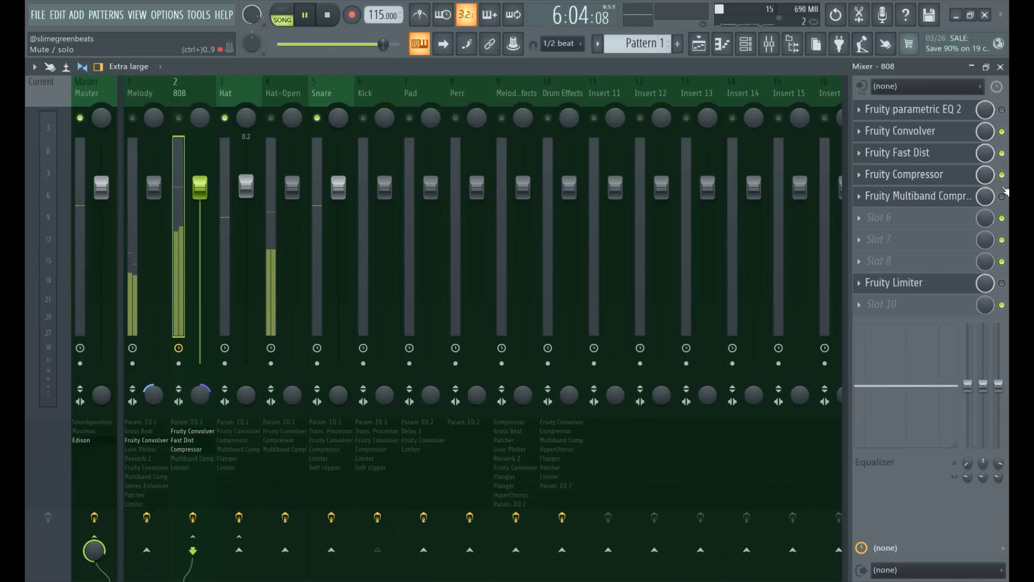
# Enable Fruity Compressor on the Snare track and load its Drums preset
pyautogui.click(313, 208)
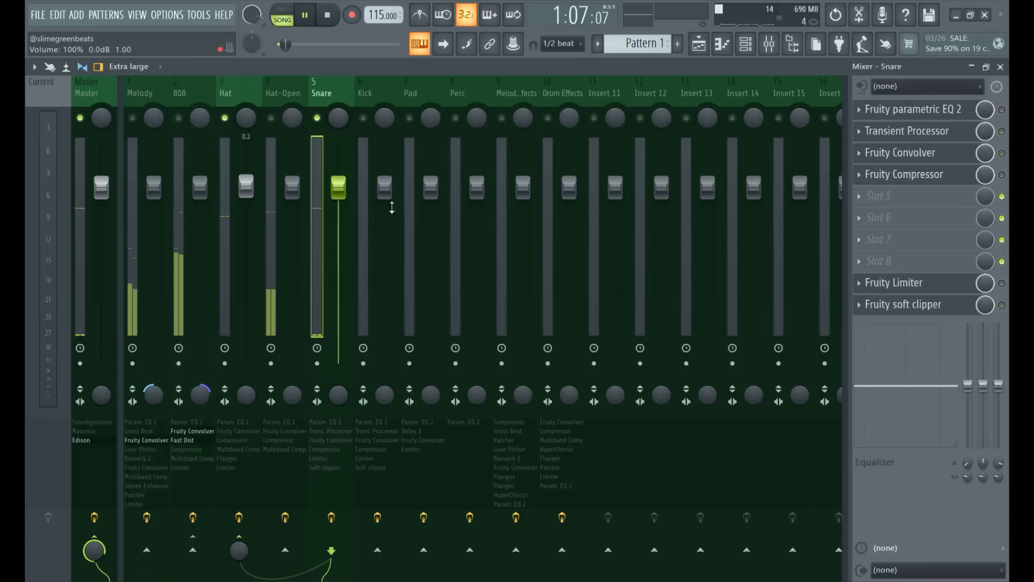
pyautogui.click(901, 176)
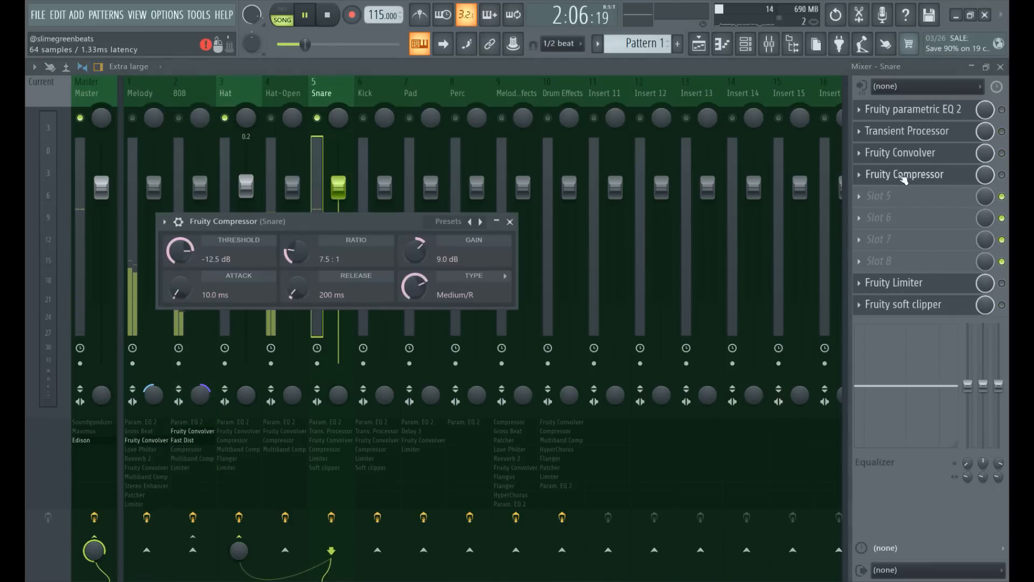
pyautogui.click(1002, 174)
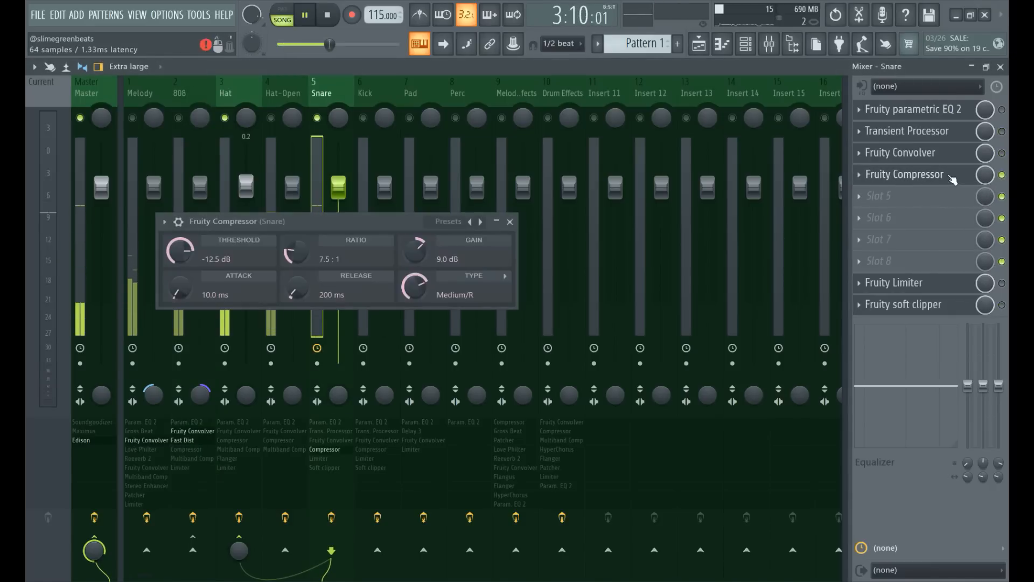
pyautogui.click(446, 224)
pyautogui.click(469, 467)
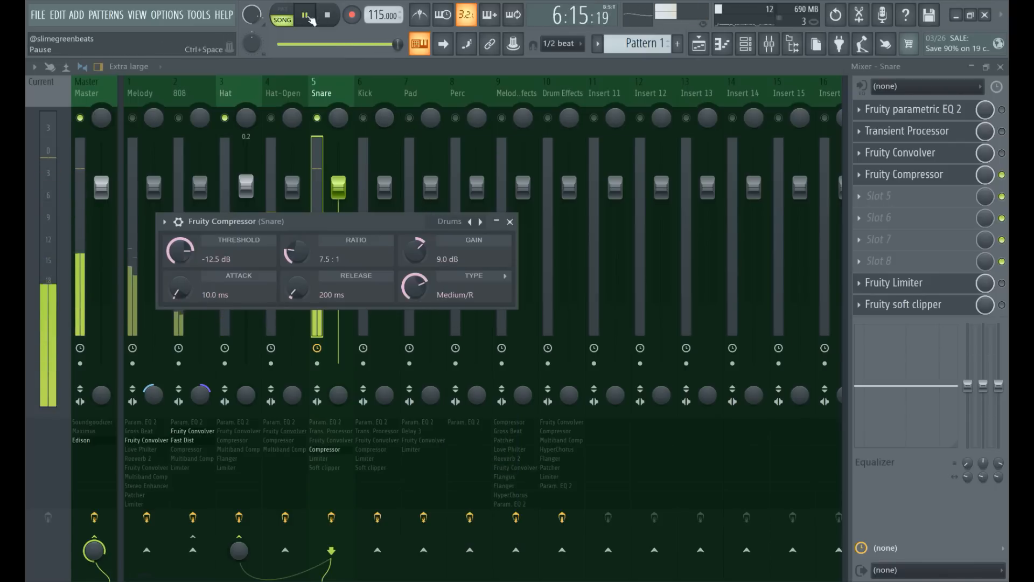
pyautogui.press('space')
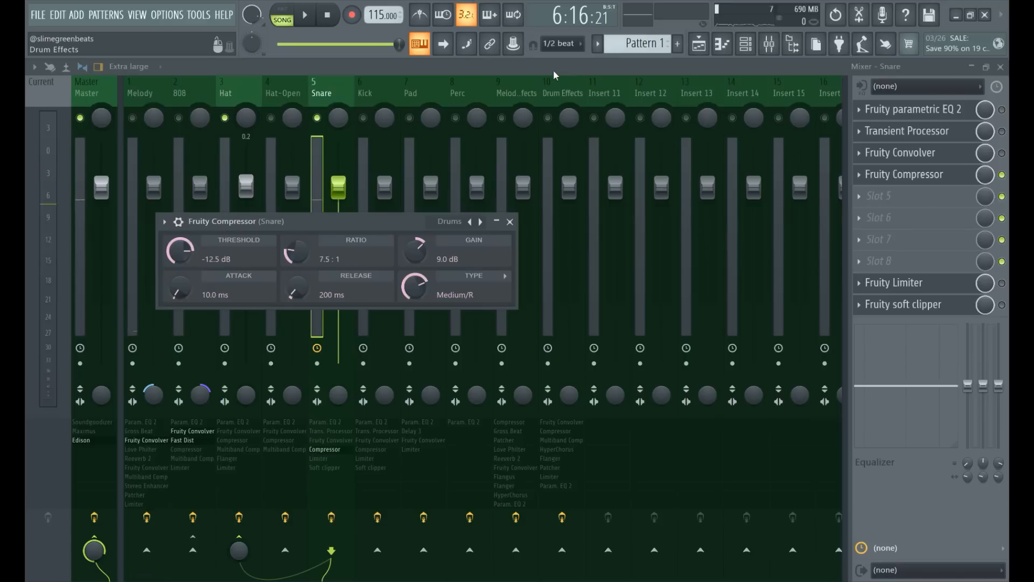
# Play back the beat to hear the compressed Snare, checking the channel rack and the compressor settings
pyautogui.click(746, 43)
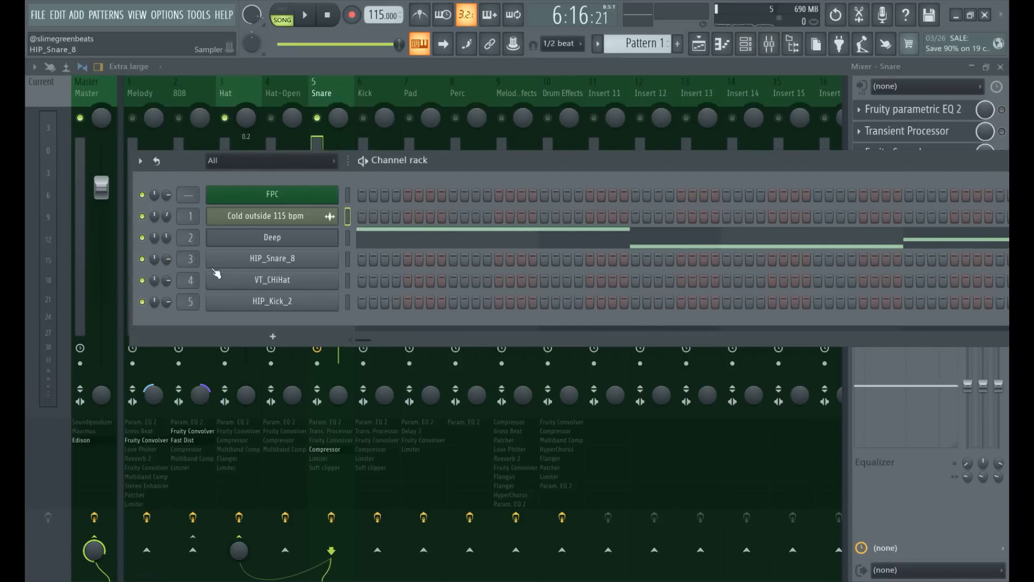
pyautogui.click(305, 16)
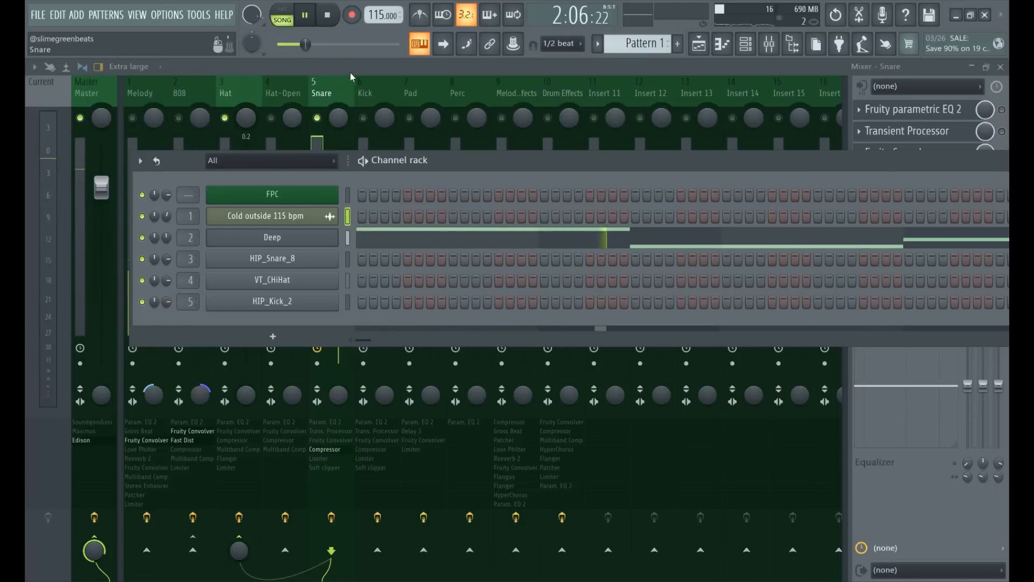
pyautogui.click(323, 124)
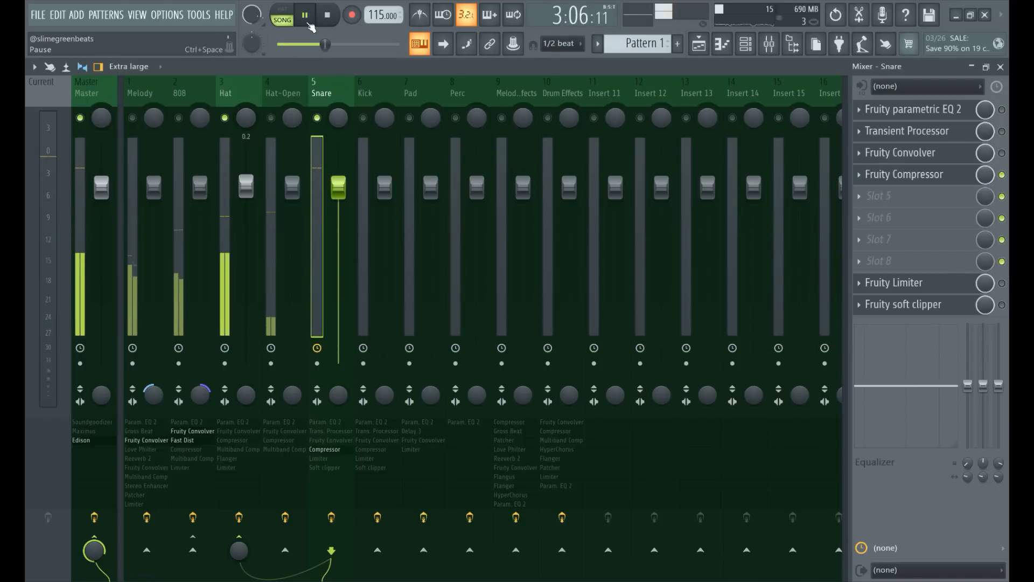
pyautogui.press('space')
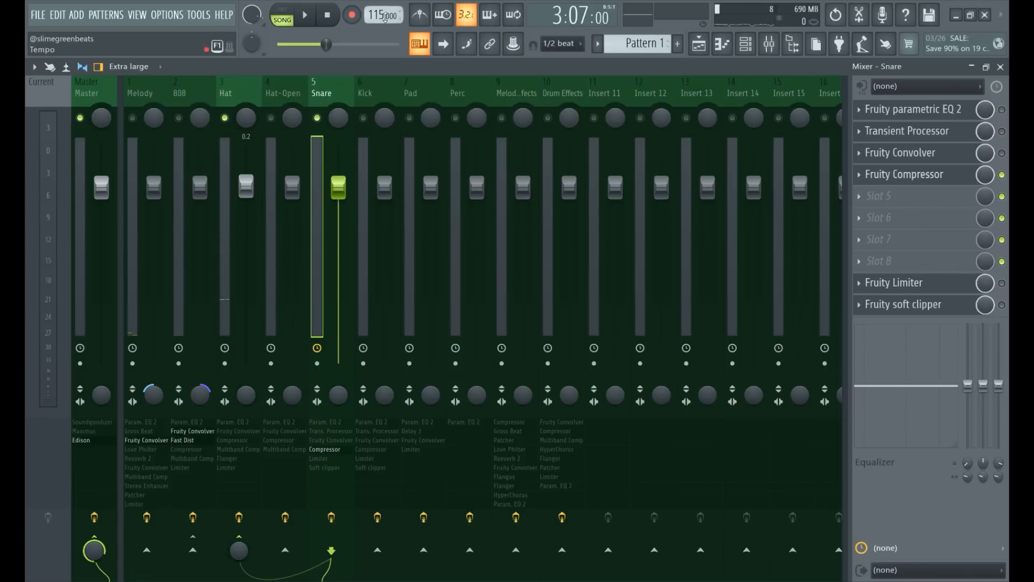
pyautogui.press('space')
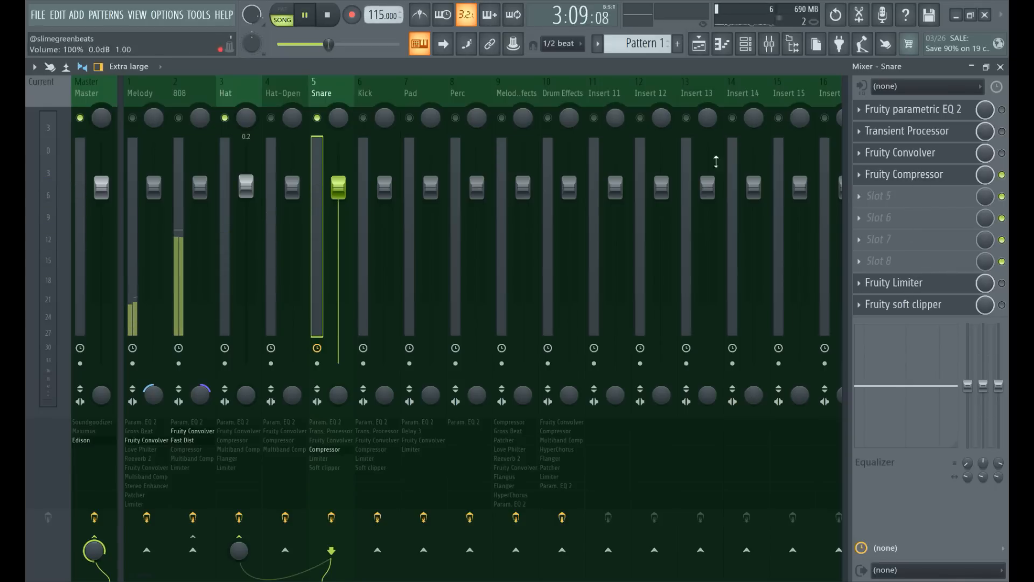
pyautogui.click(909, 175)
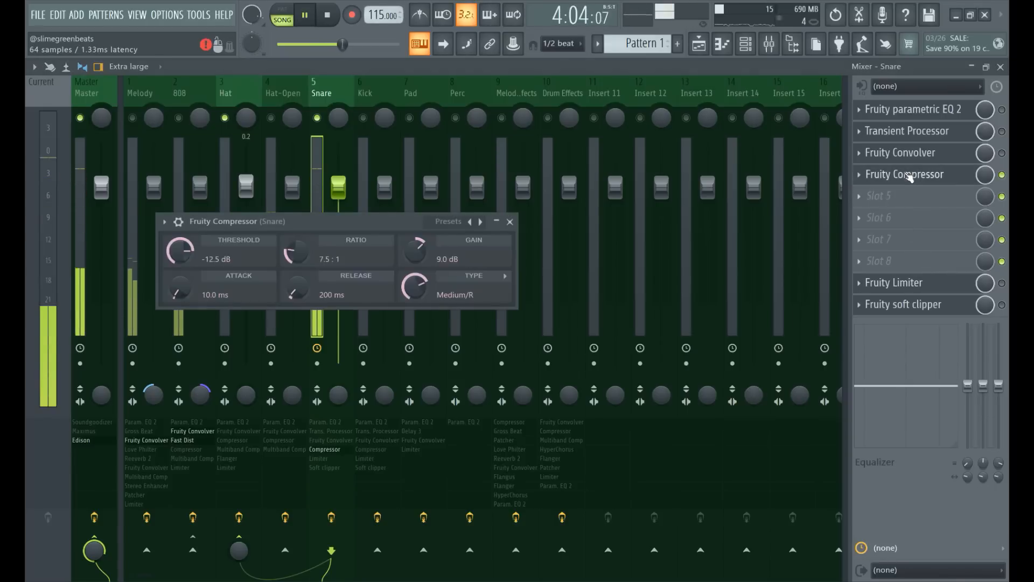
# Show Pattern 2 in the channel rack and adjust the HIP_Kick_2 channel volume, lowering it to about 37% and raising it again
pyautogui.click(745, 43)
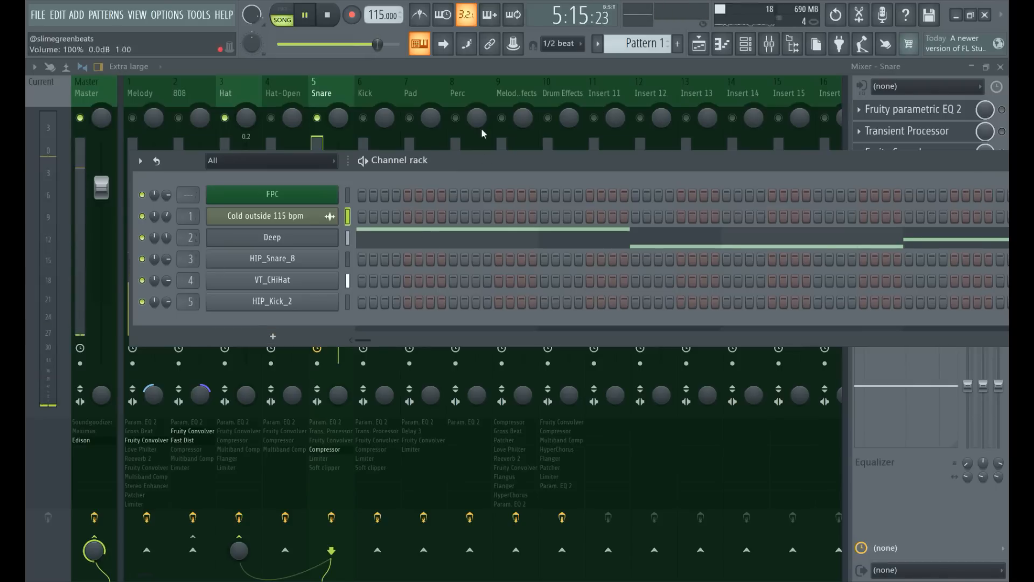
pyautogui.scroll(2, 656, 45)
pyautogui.scroll(-1, 656, 46)
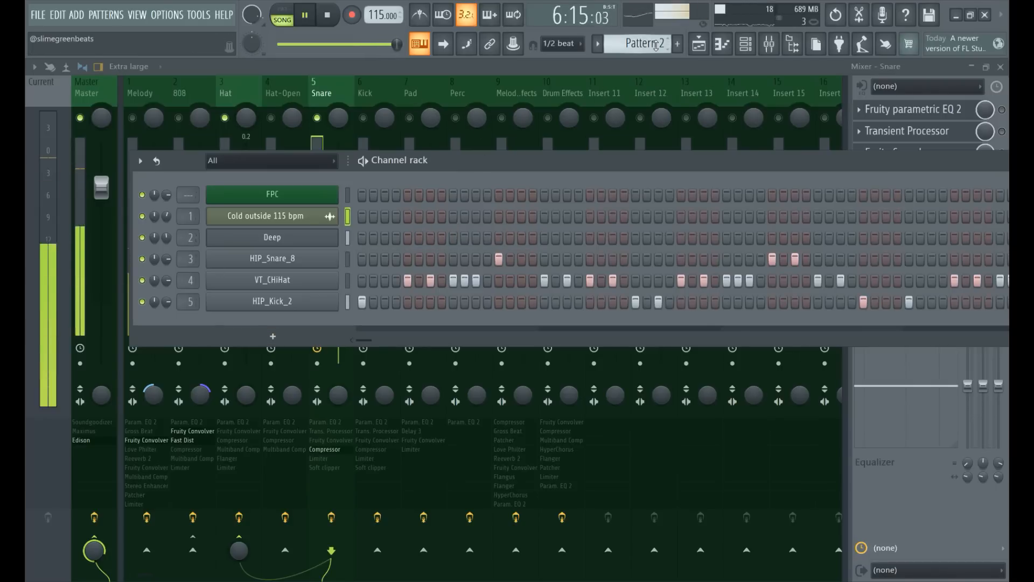
pyautogui.moveTo(167, 301); pyautogui.dragTo(167, 325)
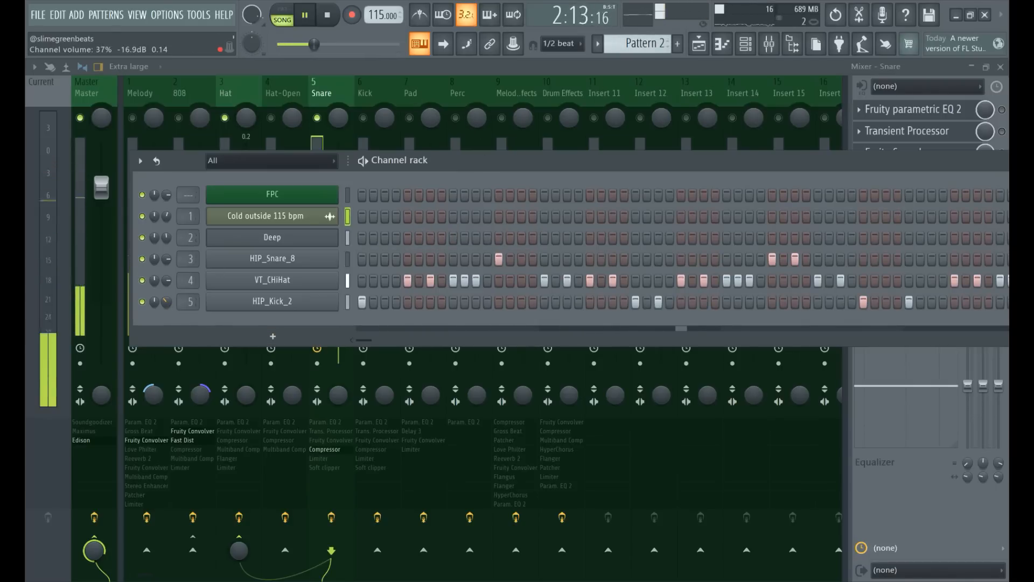
pyautogui.moveTo(481, 162); pyautogui.dragTo(488, 237)
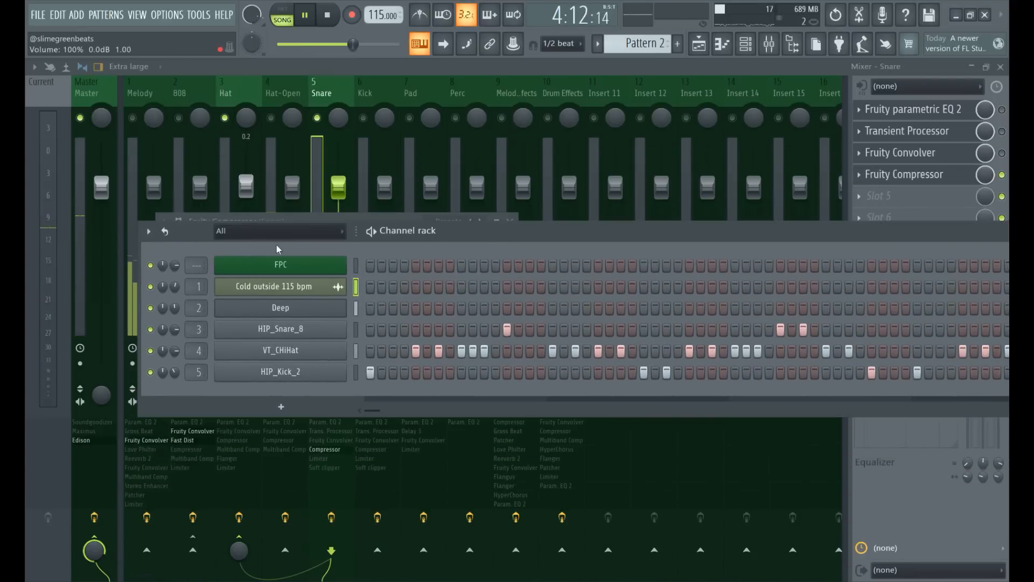
pyautogui.moveTo(175, 372); pyautogui.dragTo(175, 352)
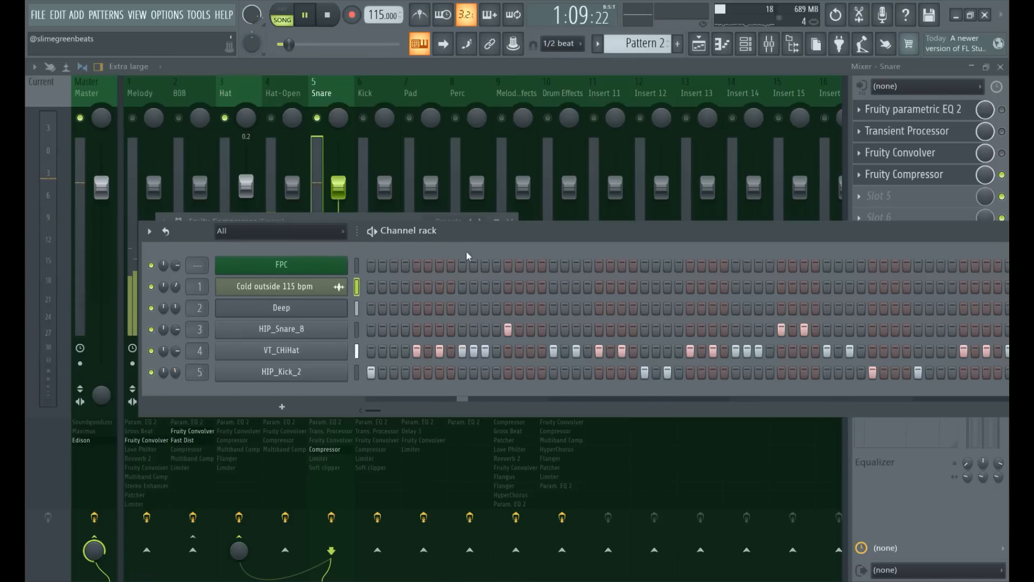
# Move the channel rack and Snare compressor windows clear of the Snare meter to watch its level, and pause playback
pyautogui.moveTo(465, 252); pyautogui.dragTo(462, 319)
pyautogui.moveTo(325, 228); pyautogui.dragTo(333, 286)
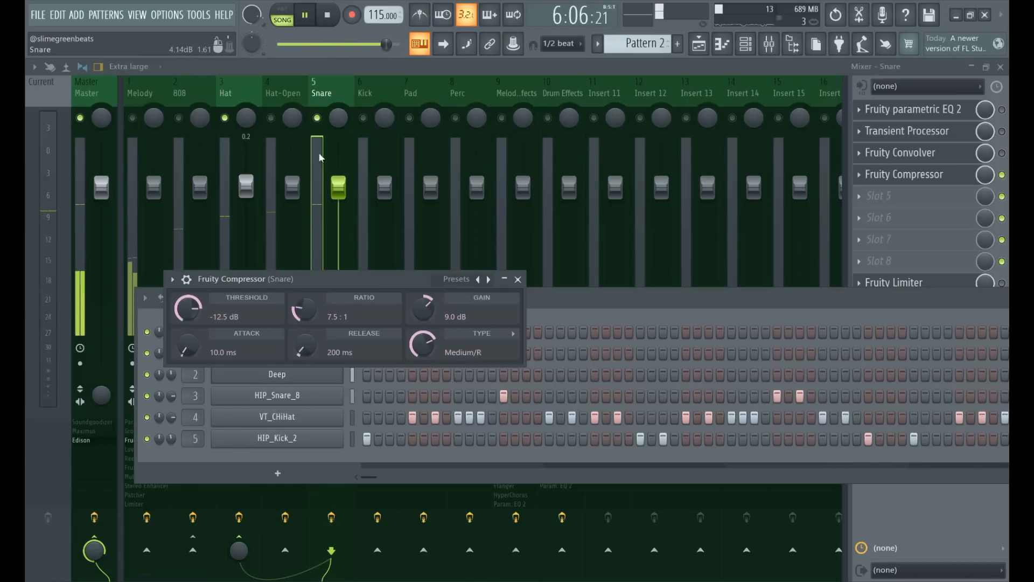
pyautogui.click(305, 20)
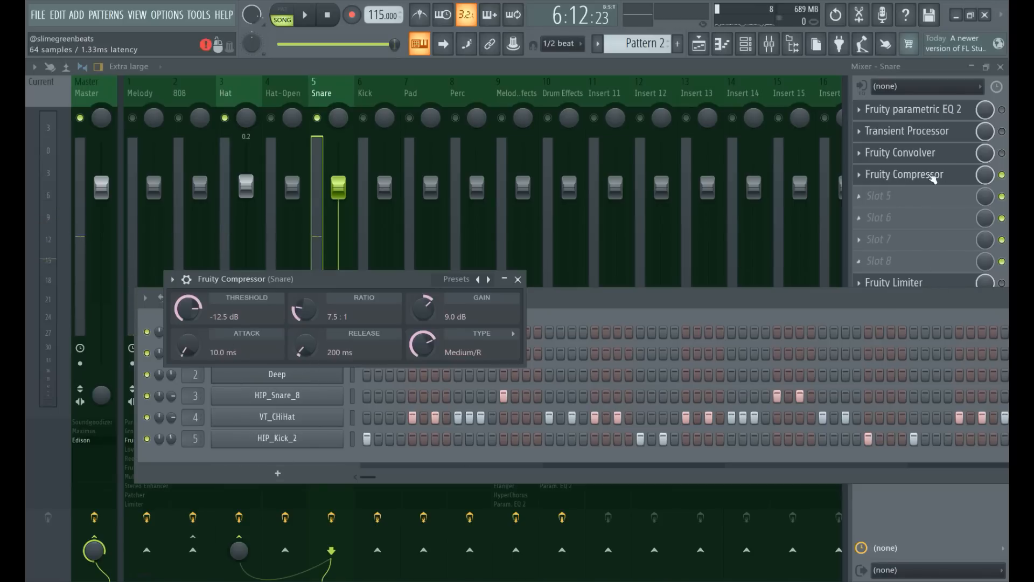
pyautogui.click(648, 67)
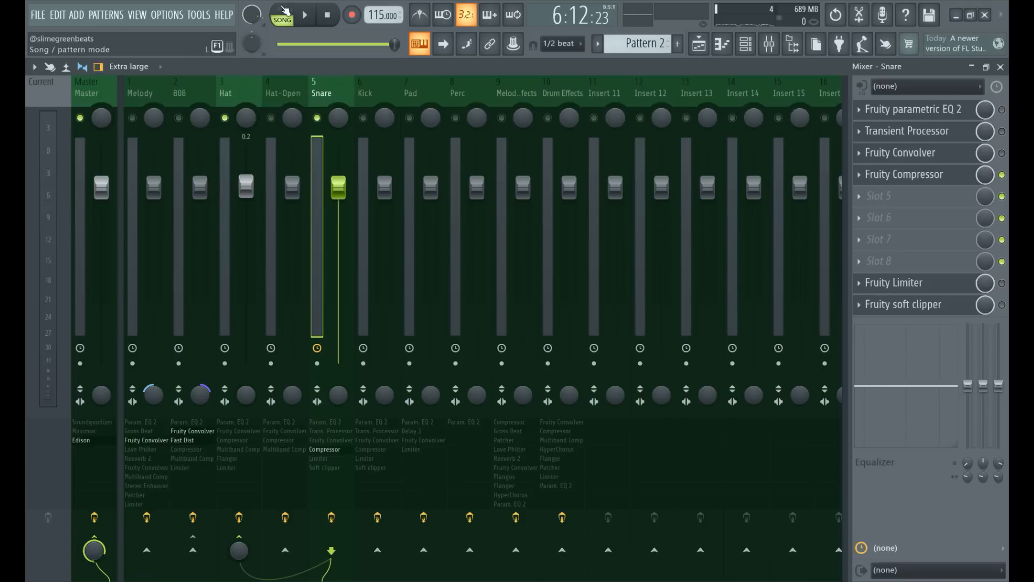
# Reset the HIP_Kick_2 channel volume to 78% in the channel rack while the beat plays
pyautogui.press('space')
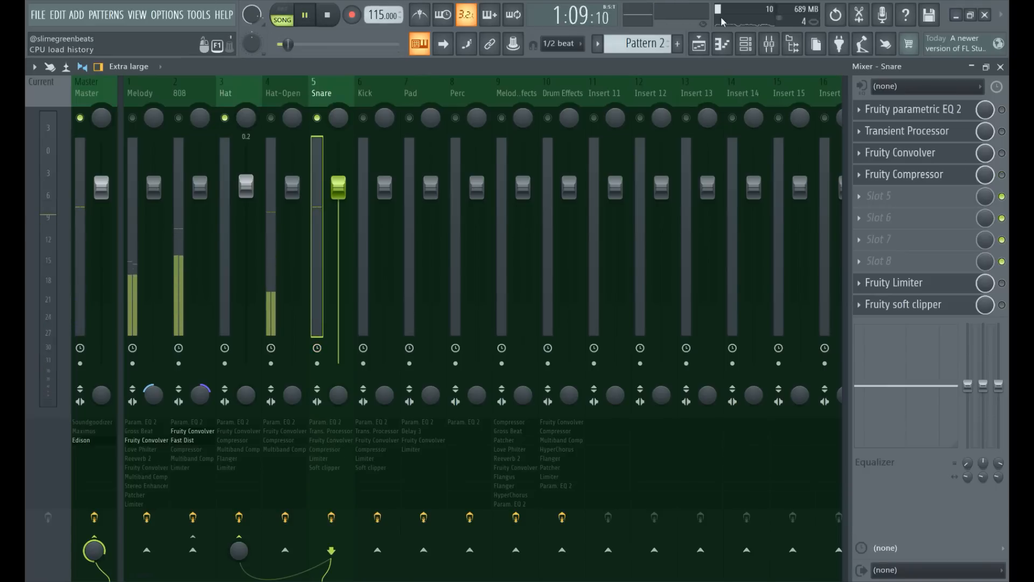
pyautogui.click(746, 43)
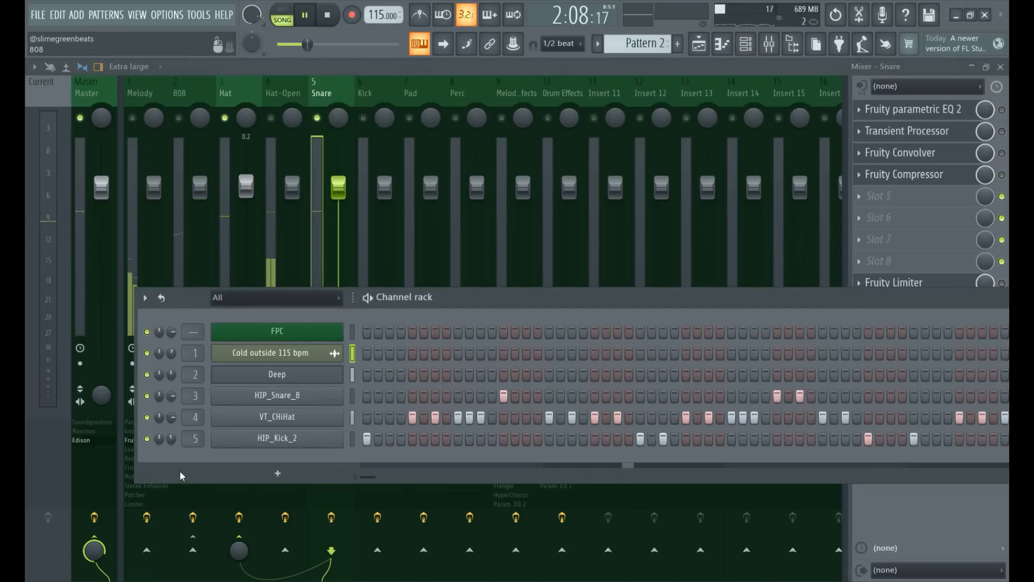
pyautogui.rightClick(170, 440)
pyautogui.click(212, 369)
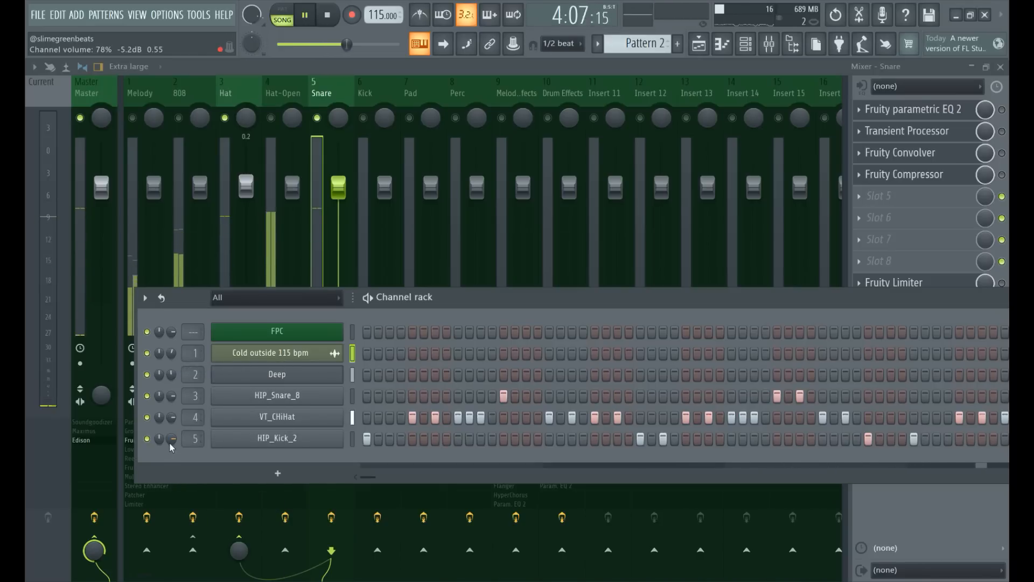
# Replay the beat to check the Snare's level without its compressor, and pause playback
pyautogui.click(313, 21)
pyautogui.press('space')
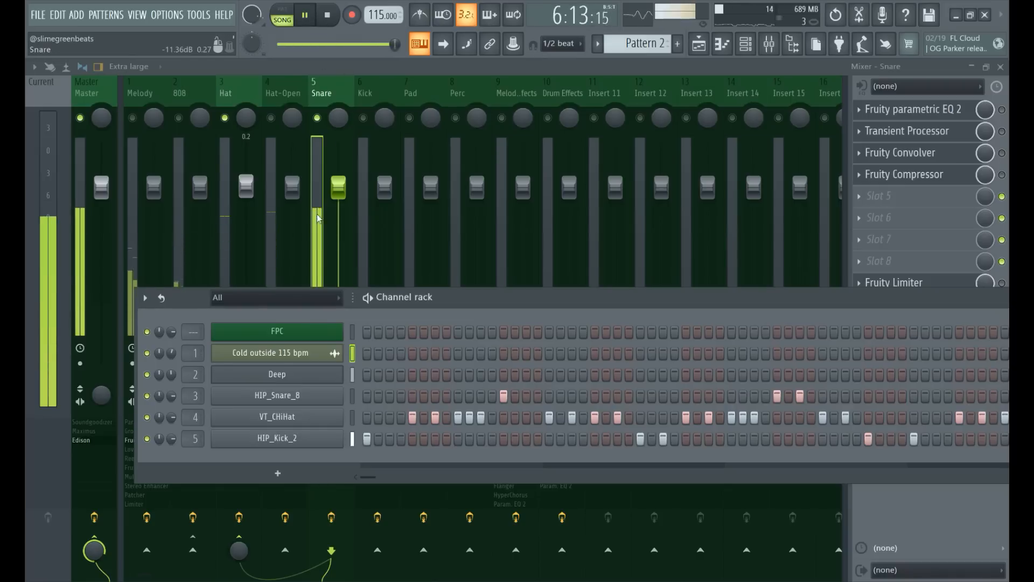
pyautogui.press('space')
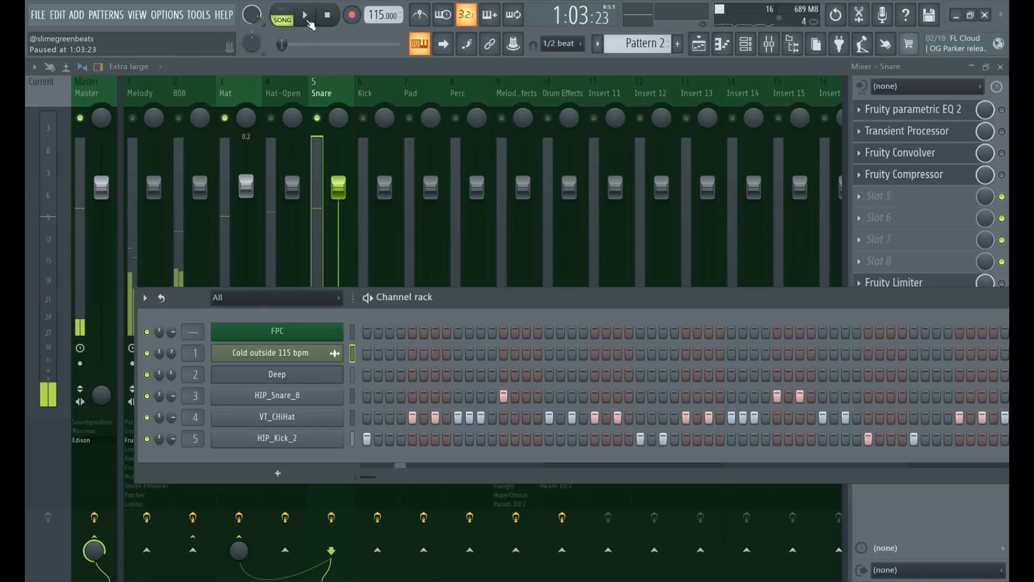
# Unsolo the Snare so that every mixer track is active, selecting the Master and Snare tracks in turn
pyautogui.rightClick(79, 122)
pyautogui.rightClick(79, 121)
pyautogui.click(75, 208)
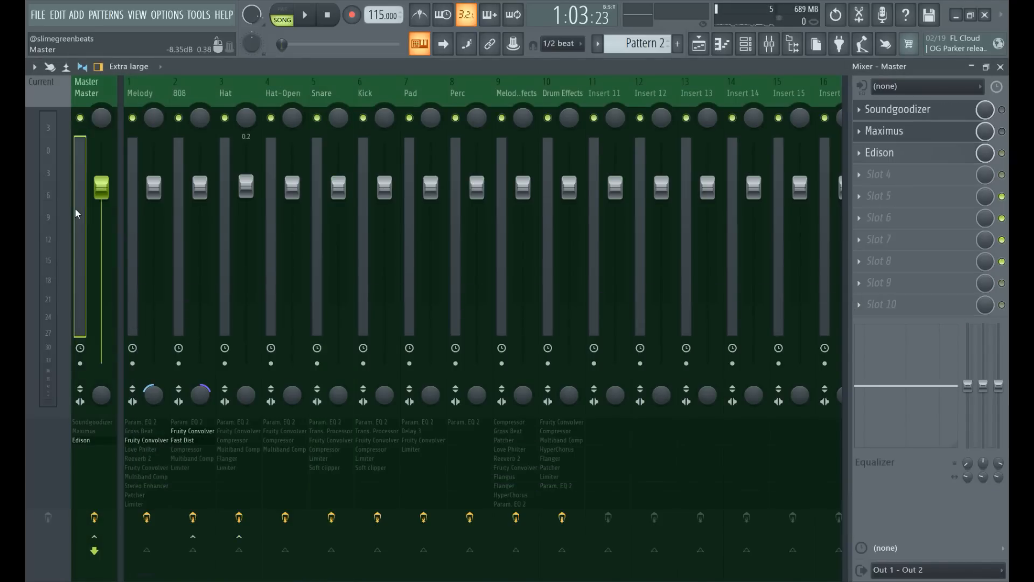
pyautogui.click(314, 223)
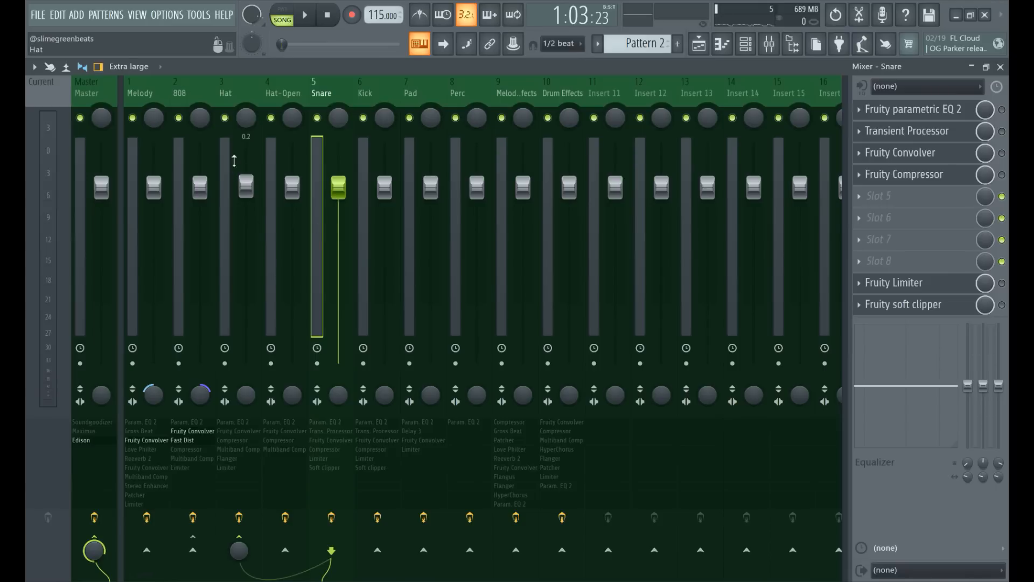
# Enable Soundgoodizer on the Master track and open its window clear of the Master meter
pyautogui.click(90, 212)
pyautogui.rightClick(100, 201)
pyautogui.click(106, 210)
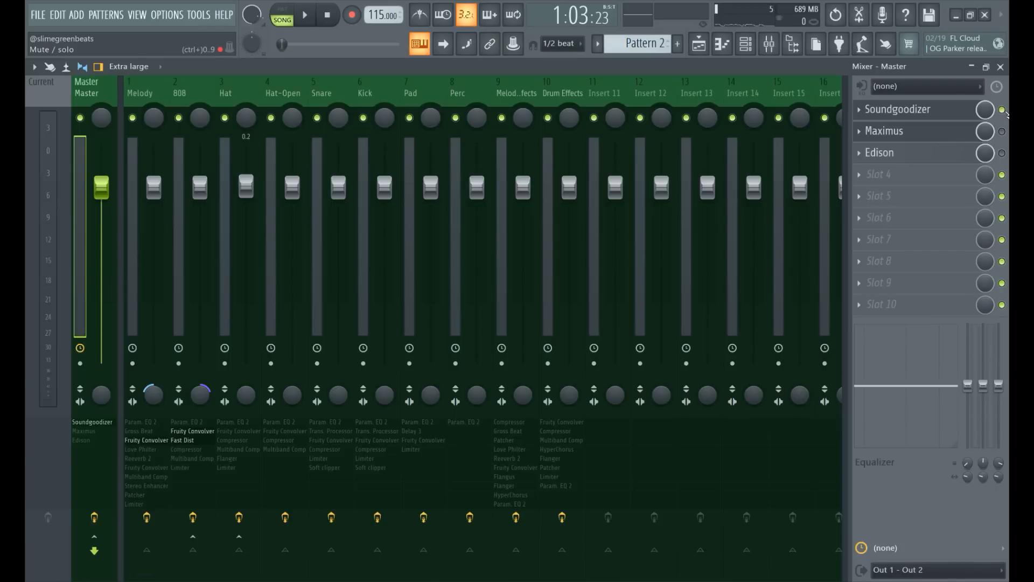
pyautogui.click(963, 110)
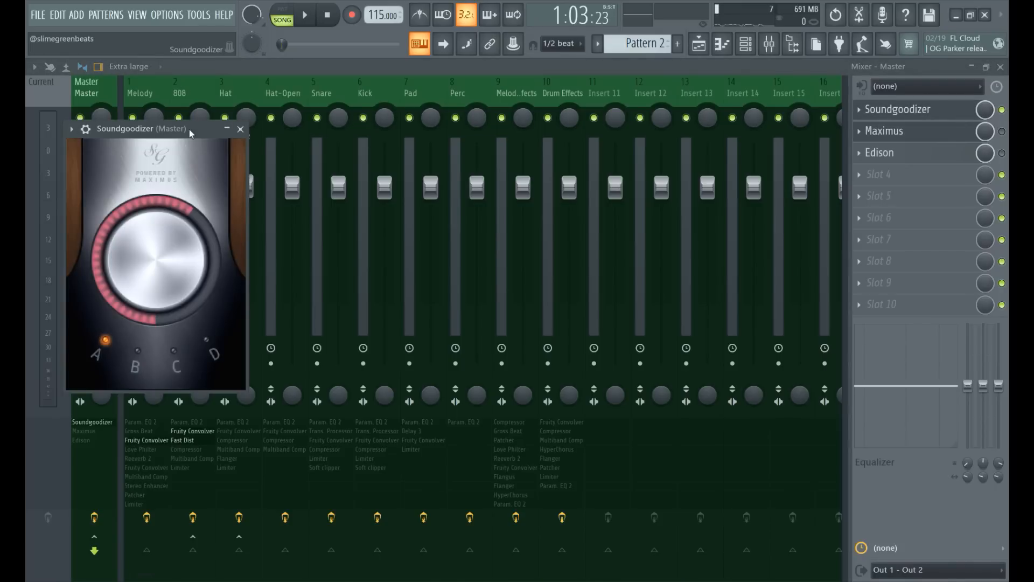
pyautogui.moveTo(189, 129); pyautogui.dragTo(367, 140)
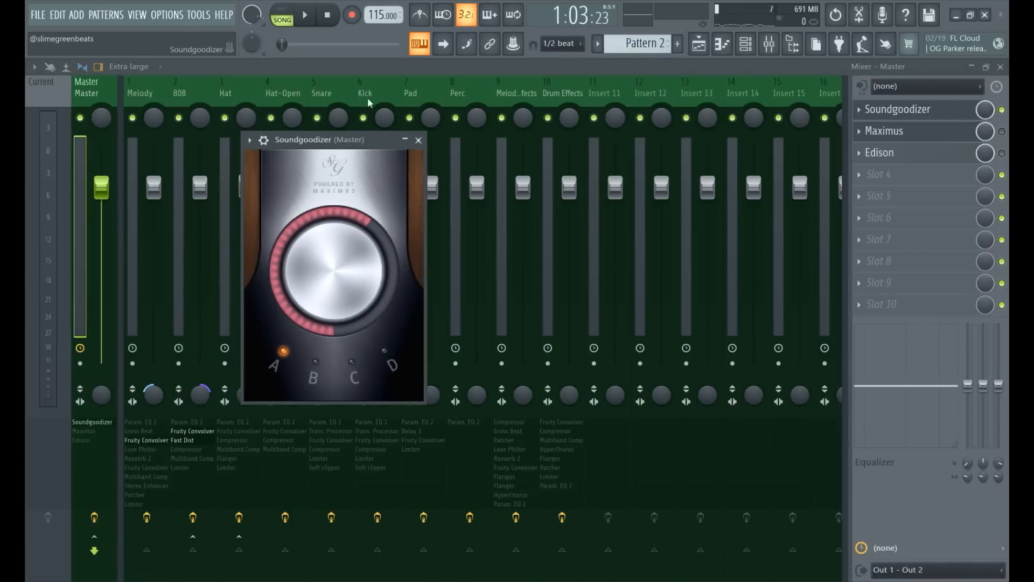
# Play the beat and compare the Master's sound with Soundgoodizer on and off
pyautogui.click(311, 19)
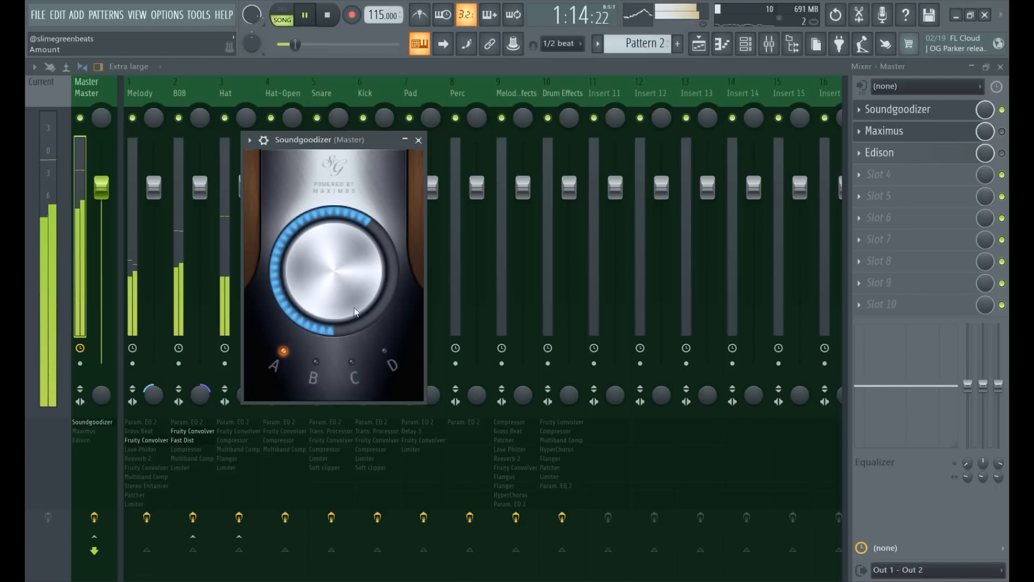
pyautogui.click(1002, 109)
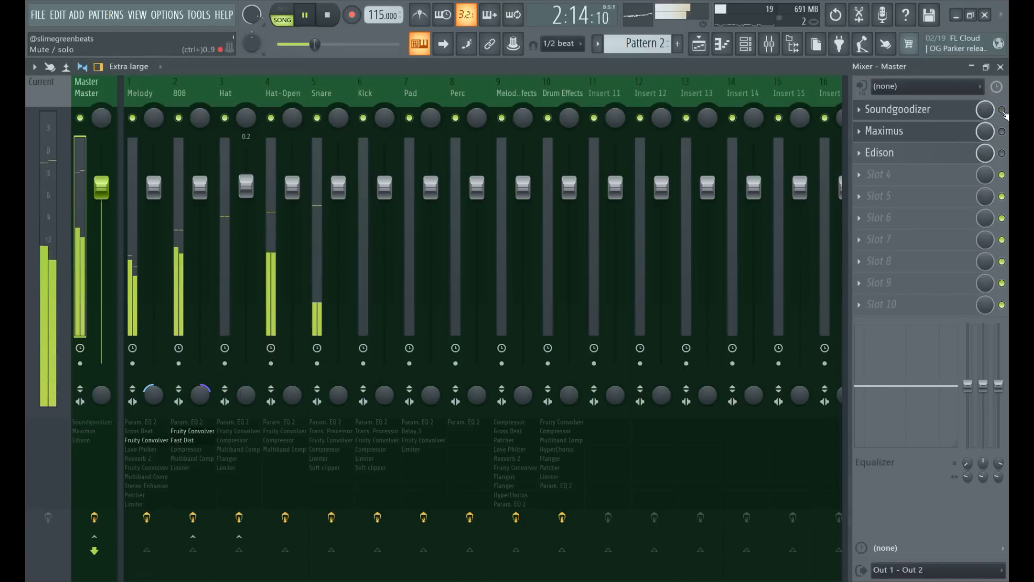
pyautogui.click(1002, 110)
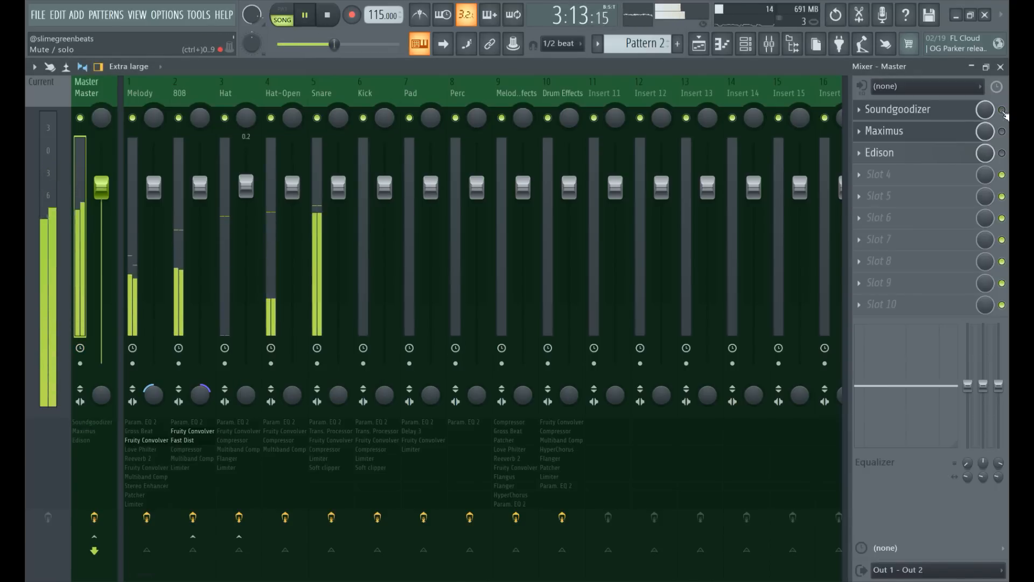
# Audition Soundgoodizer's modes B, C and D on the Master, leave it on mode D and pause playback
pyautogui.click(956, 113)
pyautogui.click(316, 363)
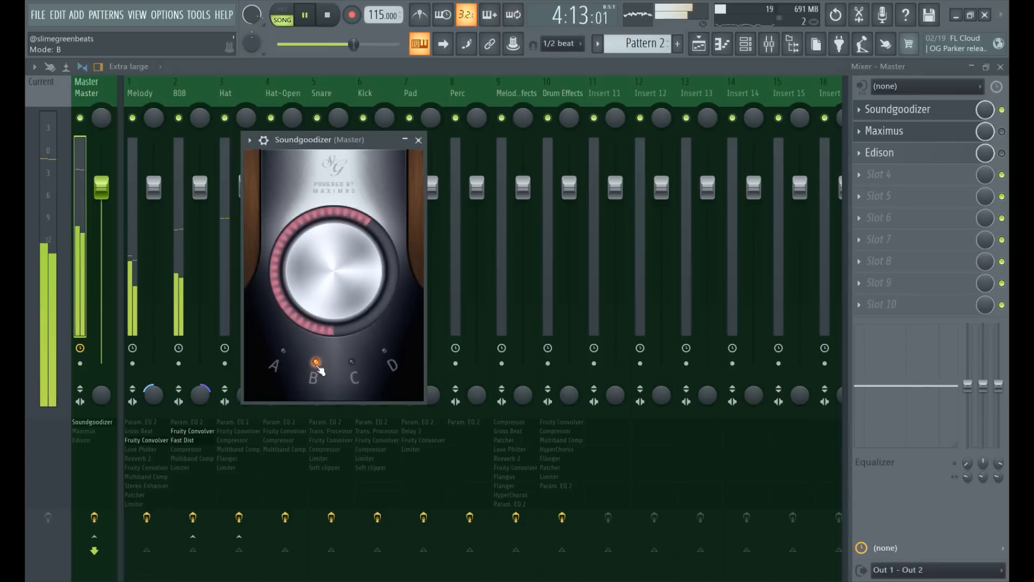
pyautogui.click(352, 370)
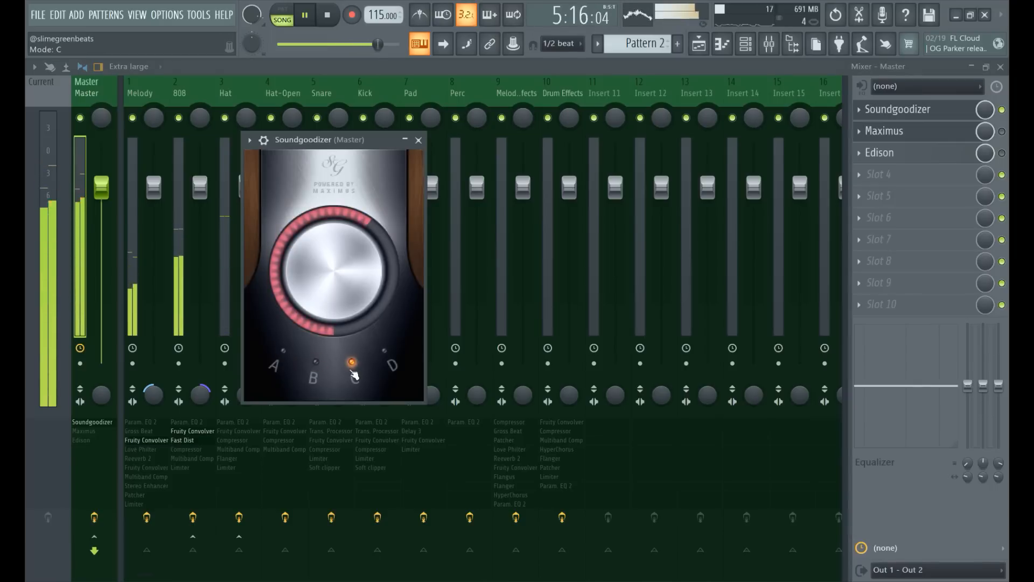
pyautogui.click(393, 364)
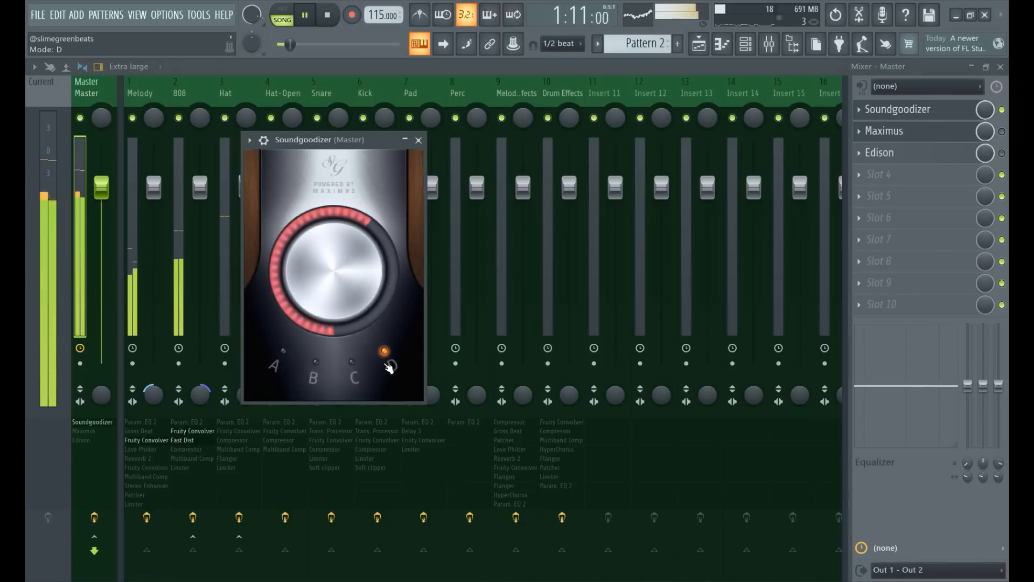
pyautogui.click(315, 19)
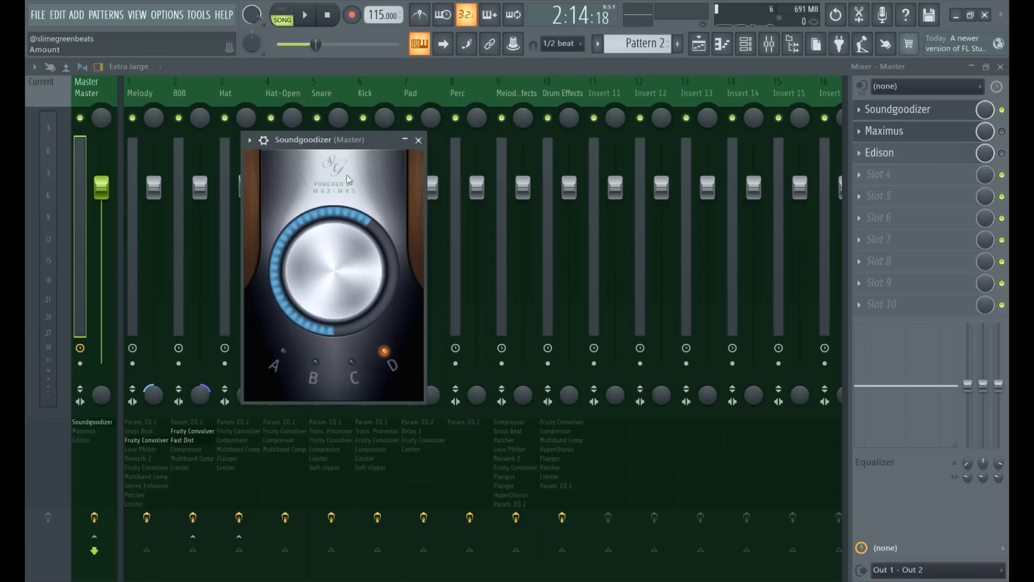
# Vary Soundgoodizer's amount on the Master during playback, turning it all the way down to zero
pyautogui.press('space')
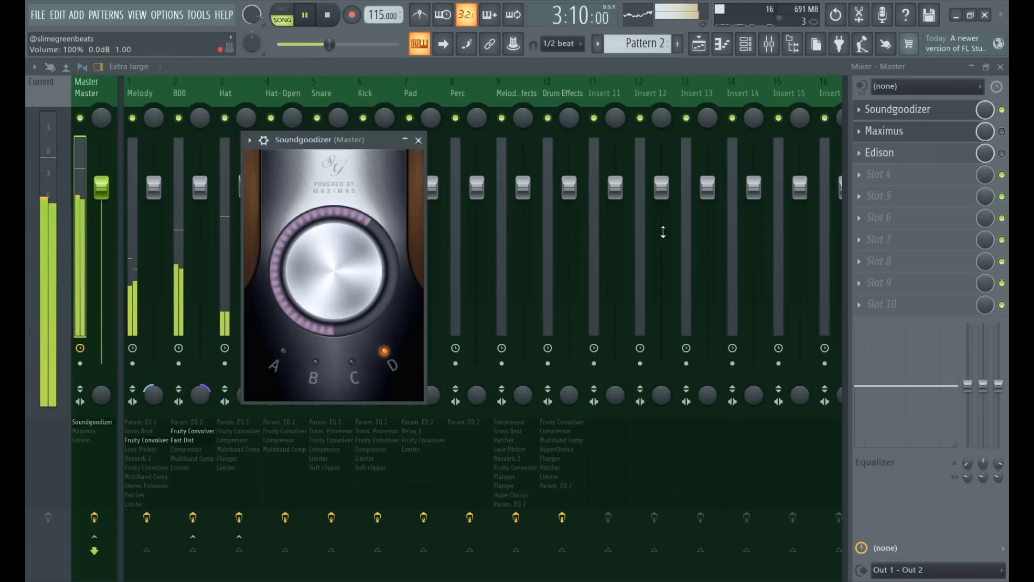
pyautogui.moveTo(361, 237); pyautogui.dragTo(360, 216)
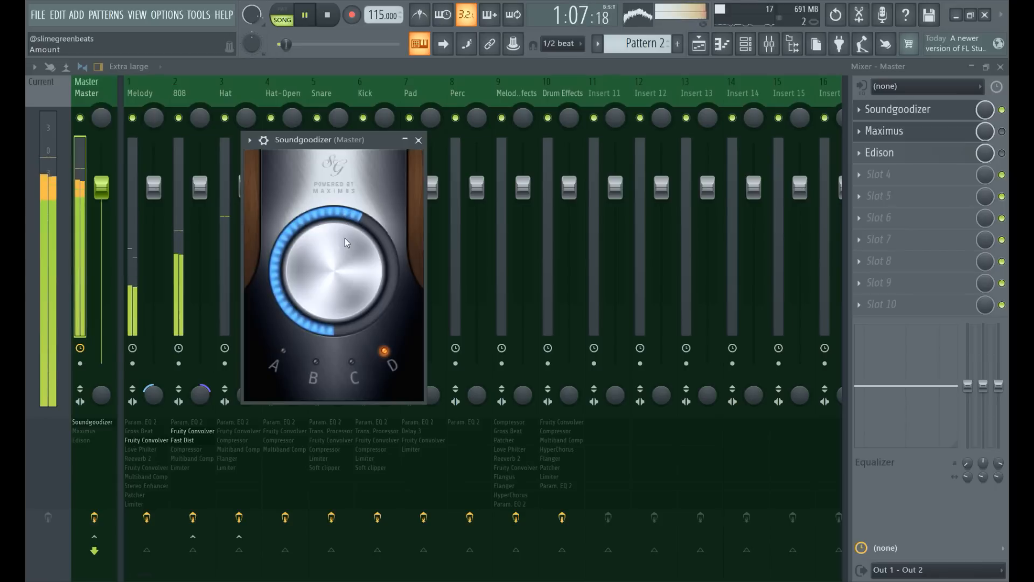
pyautogui.moveTo(344, 241); pyautogui.dragTo(343, 333)
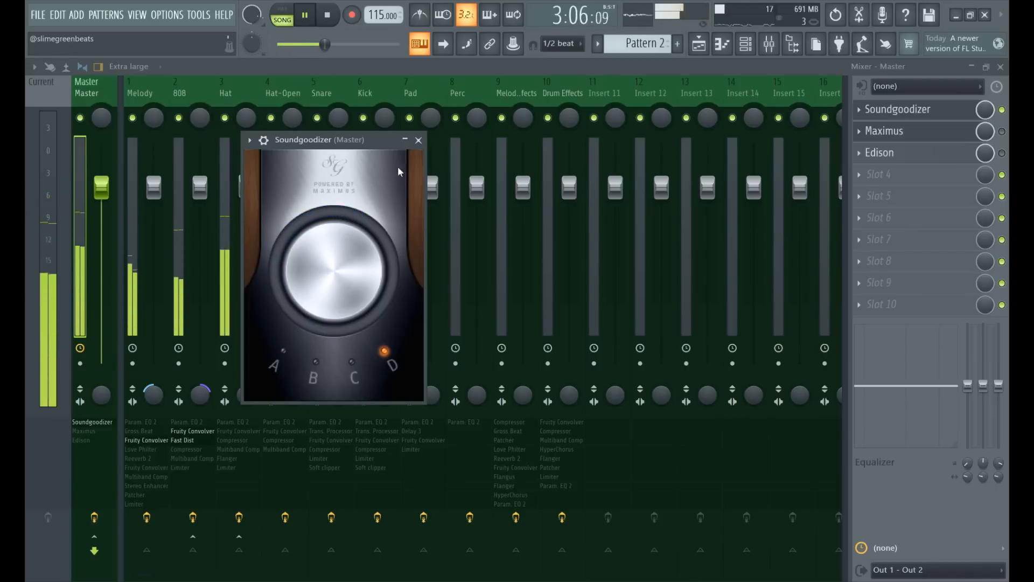
# Compare Soundgoodizer bypassed and active on the Master, and audition mode C against mode D
pyautogui.click(894, 109)
pyautogui.click(1002, 110)
pyautogui.click(1002, 109)
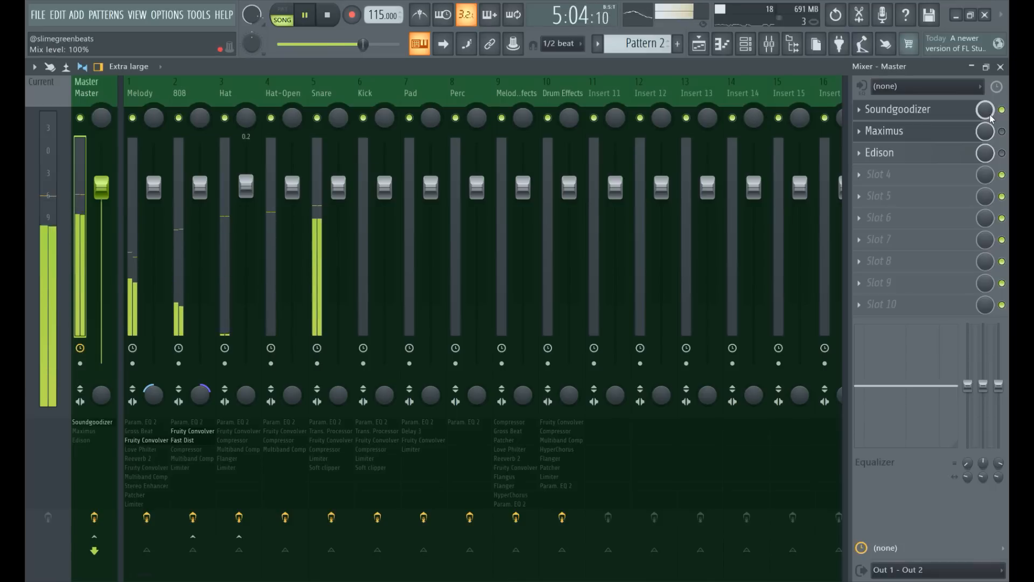
pyautogui.click(956, 114)
pyautogui.click(351, 361)
pyautogui.click(383, 355)
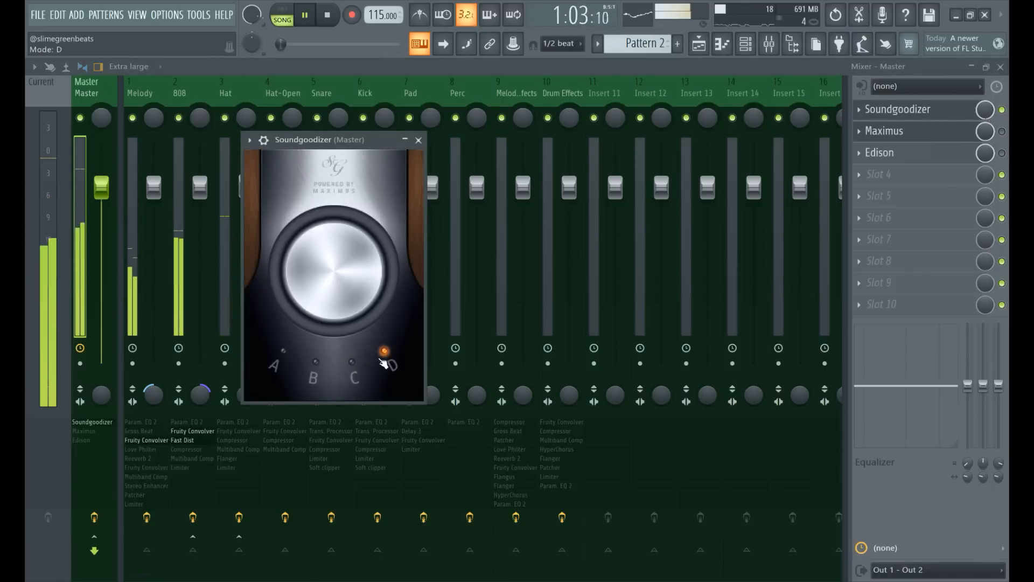
# Lower Soundgoodizer's mix level on the Master to 0%, raise it back to full, and pause playback
pyautogui.click(915, 115)
pyautogui.moveTo(984, 110); pyautogui.dragTo(984, 151)
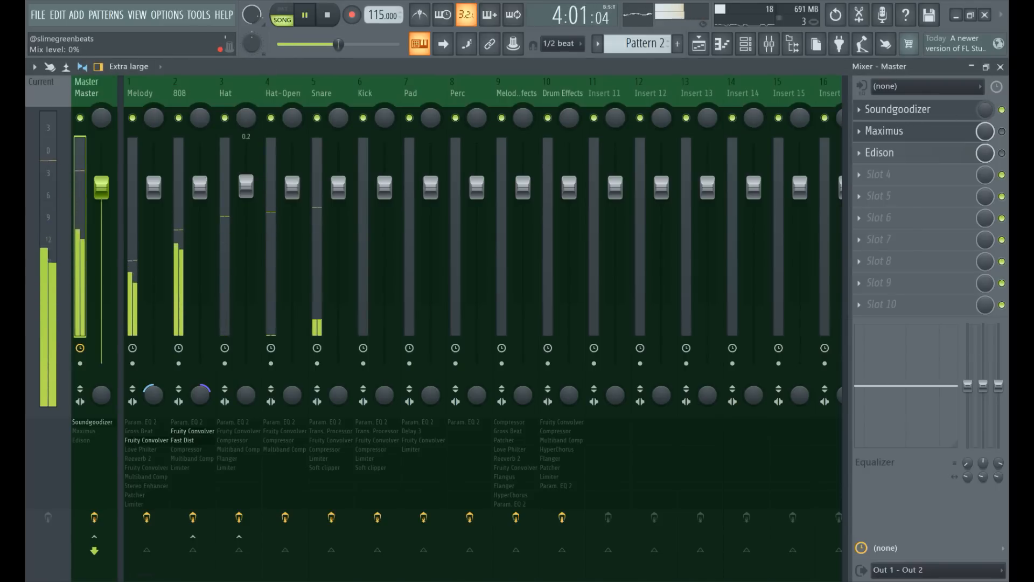
pyautogui.click(310, 15)
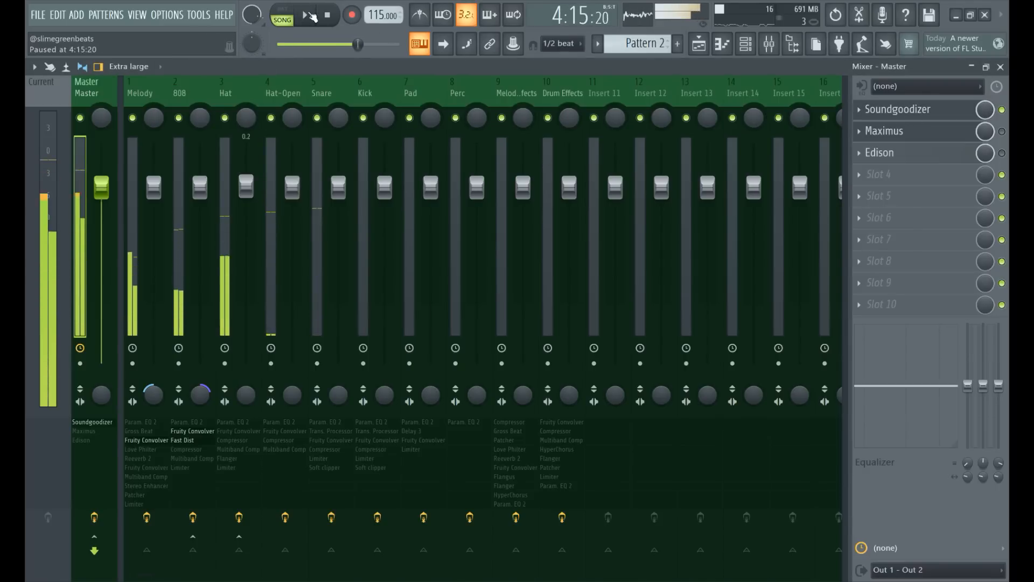
# Enable Fruity Compressor on the Snare track, start playback and solo the Snare
pyautogui.click(310, 193)
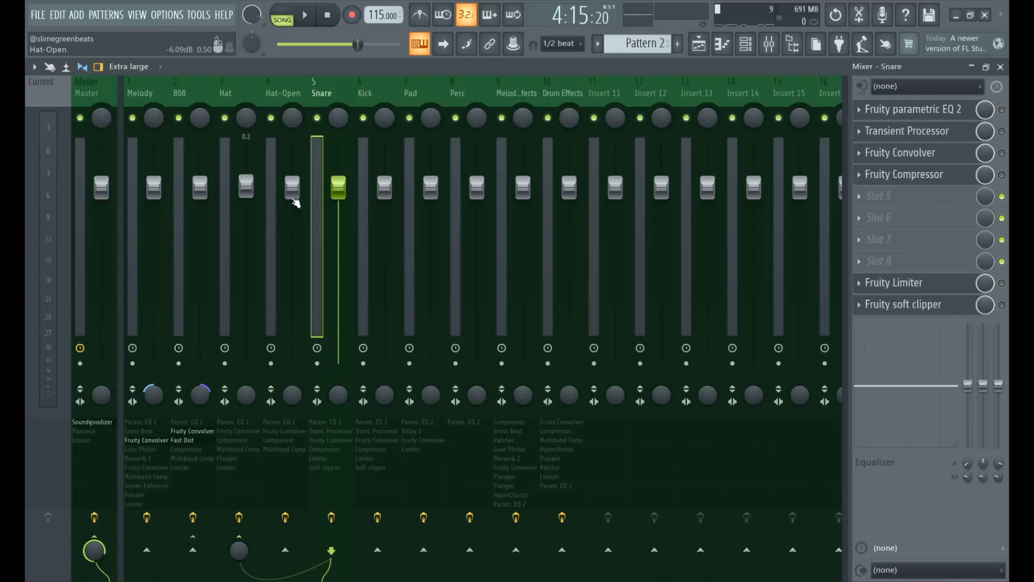
pyautogui.click(1001, 174)
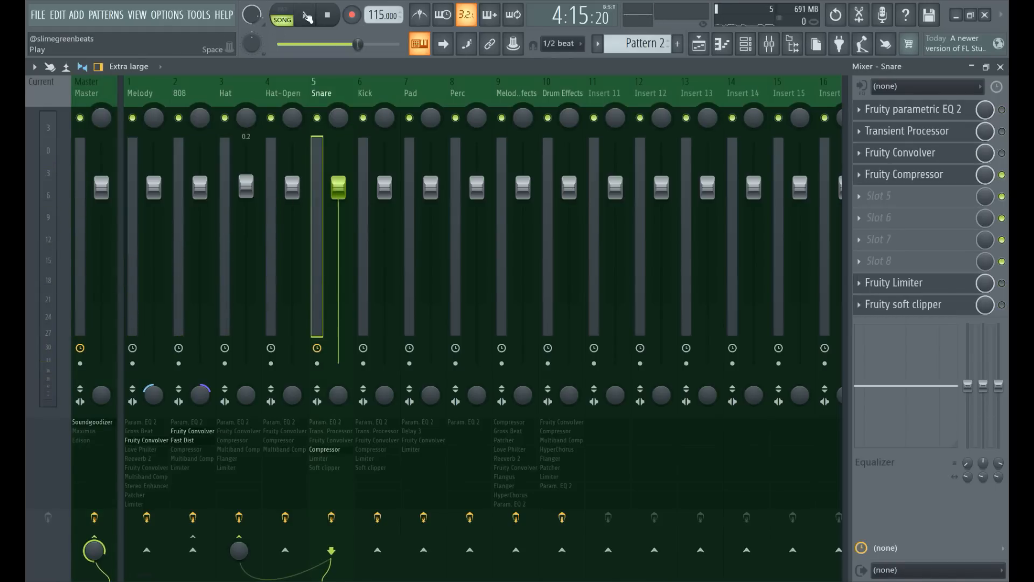
pyautogui.press('space')
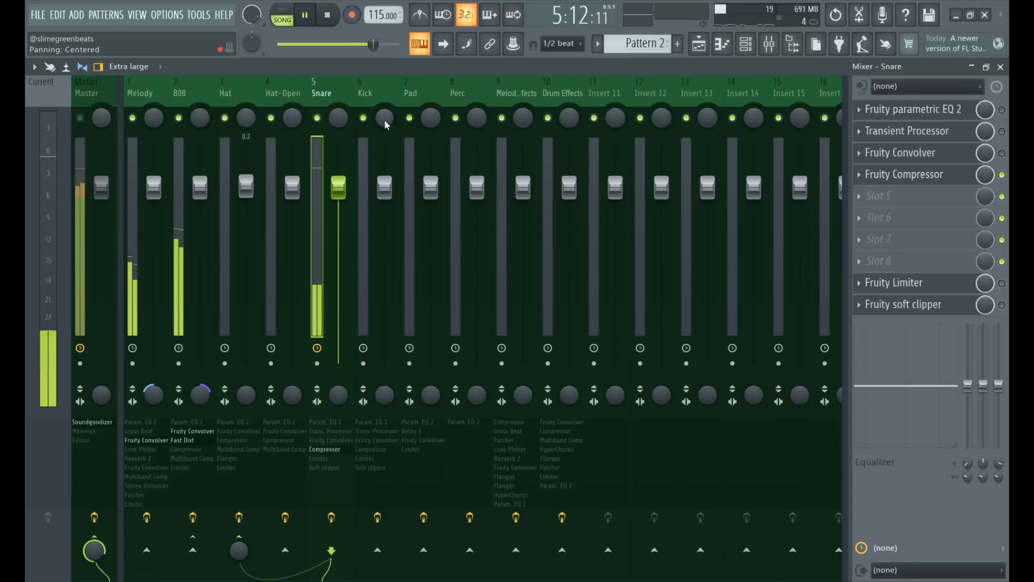
pyautogui.rightClick(322, 127)
pyautogui.rightClick(317, 119)
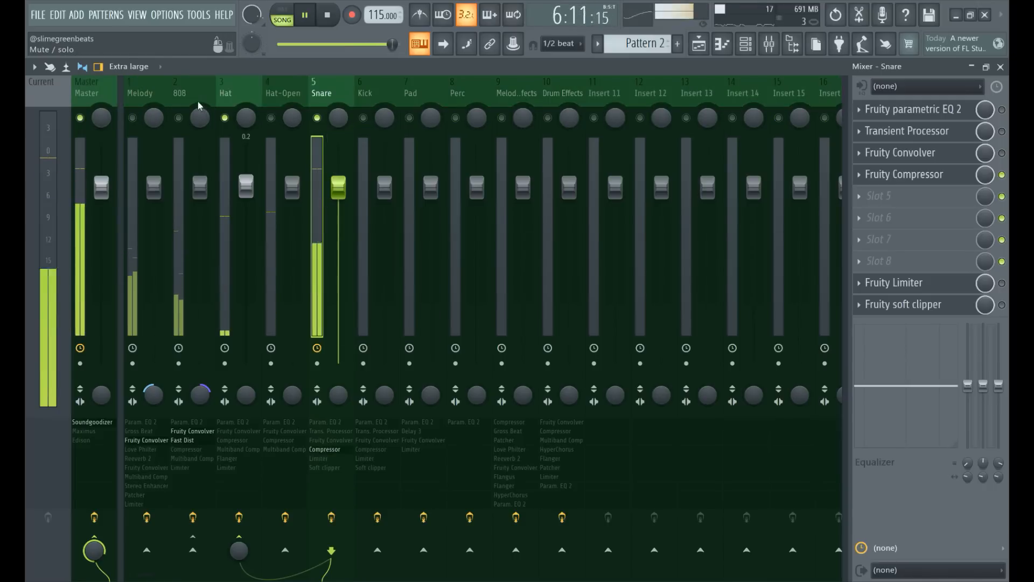
# Audition the soloed Snare with Fruity Compressor's mix level at 26% and 100%, turn it down low and pause playback
pyautogui.moveTo(985, 175); pyautogui.dragTo(985, 226)
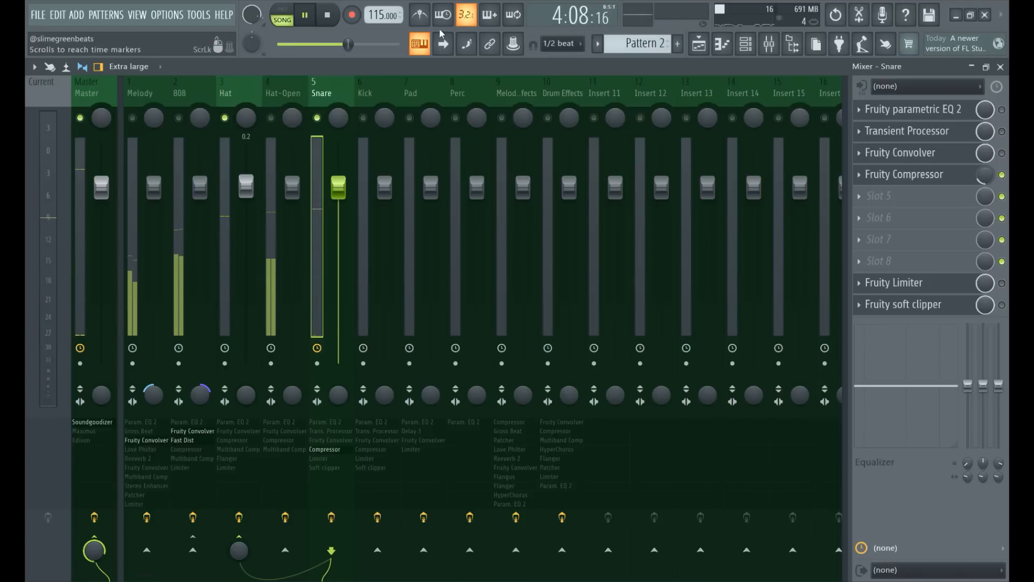
pyautogui.click(317, 17)
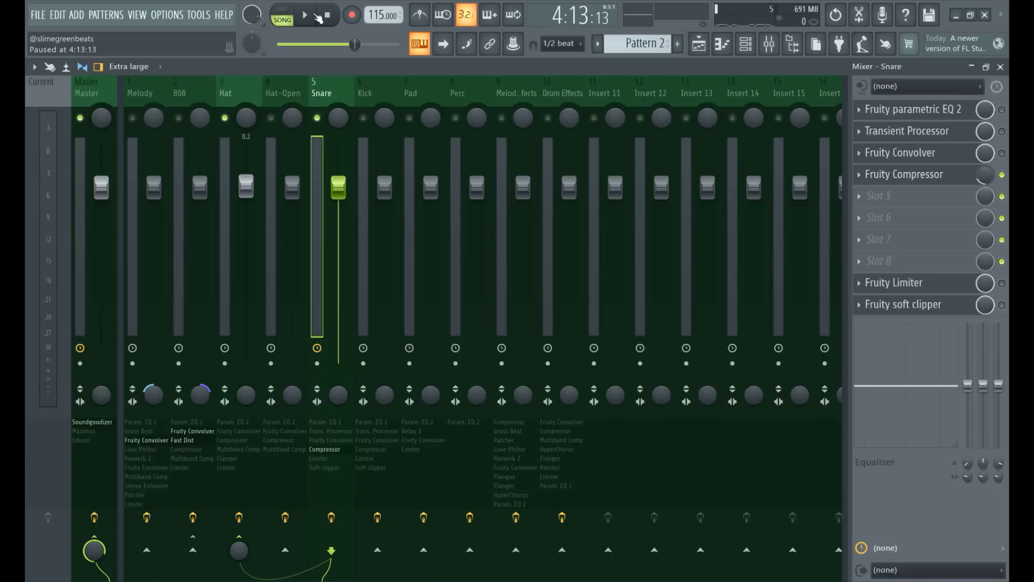
pyautogui.click(305, 16)
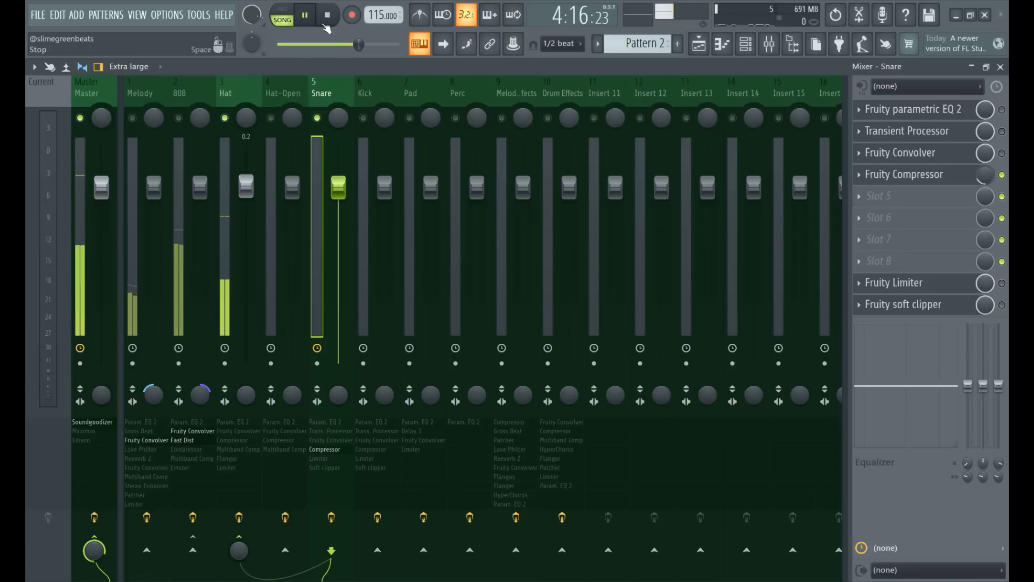
pyautogui.moveTo(355, 44); pyautogui.dragTo(377, 44)
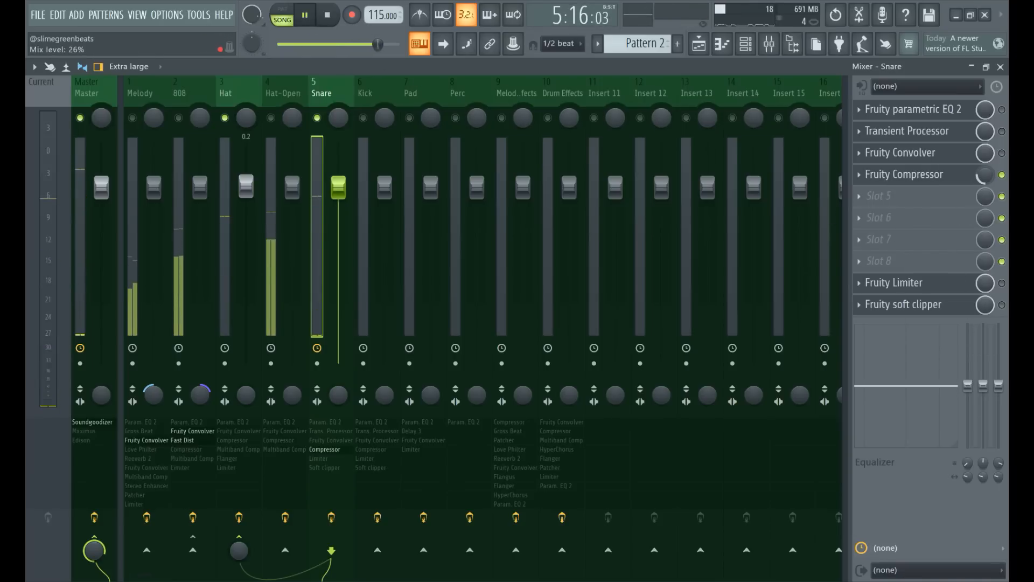
pyautogui.moveTo(979, 181); pyautogui.dragTo(979, 210)
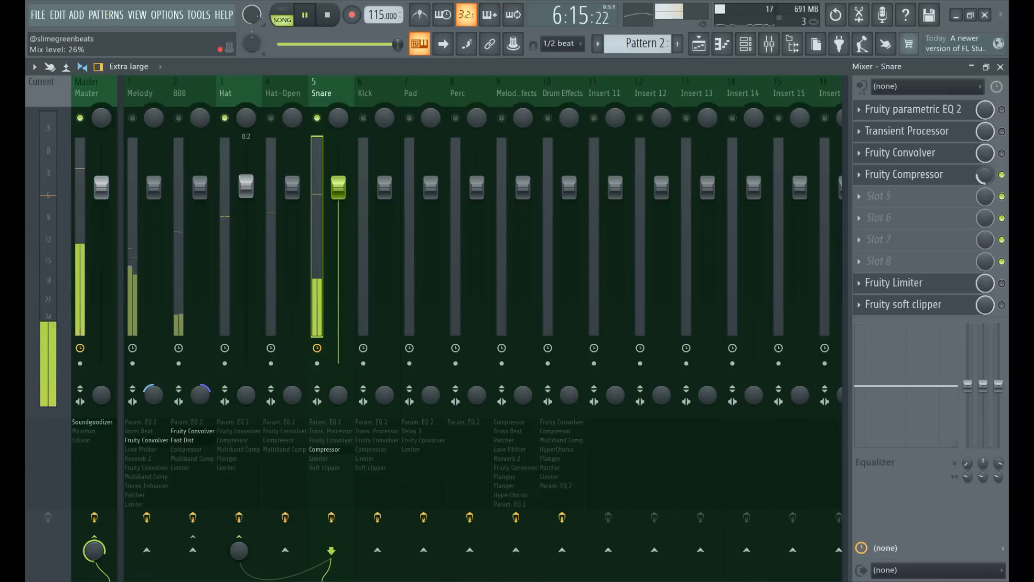
pyautogui.moveTo(984, 174); pyautogui.dragTo(985, 108)
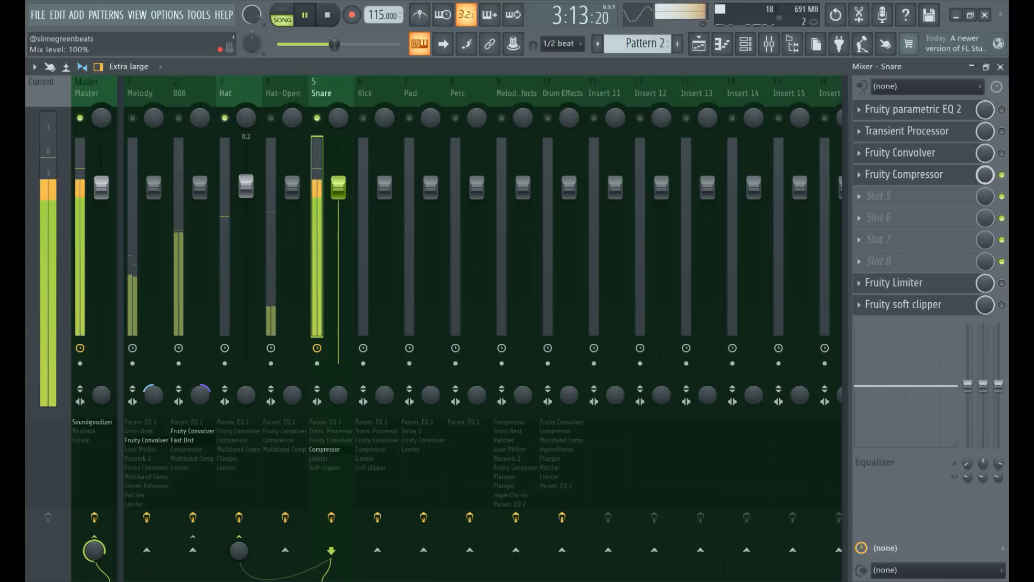
pyautogui.moveTo(985, 175); pyautogui.dragTo(985, 235)
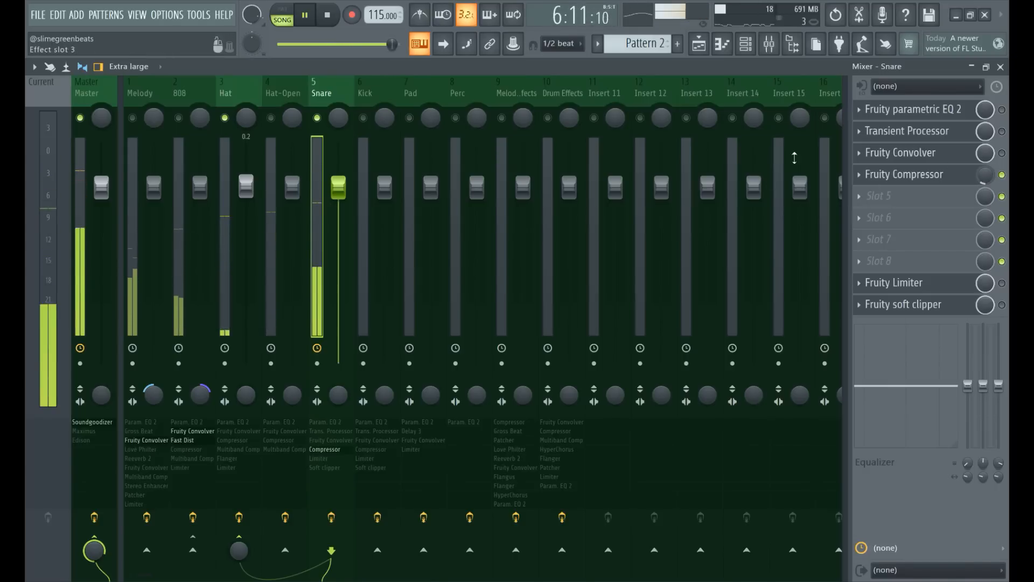
pyautogui.click(310, 18)
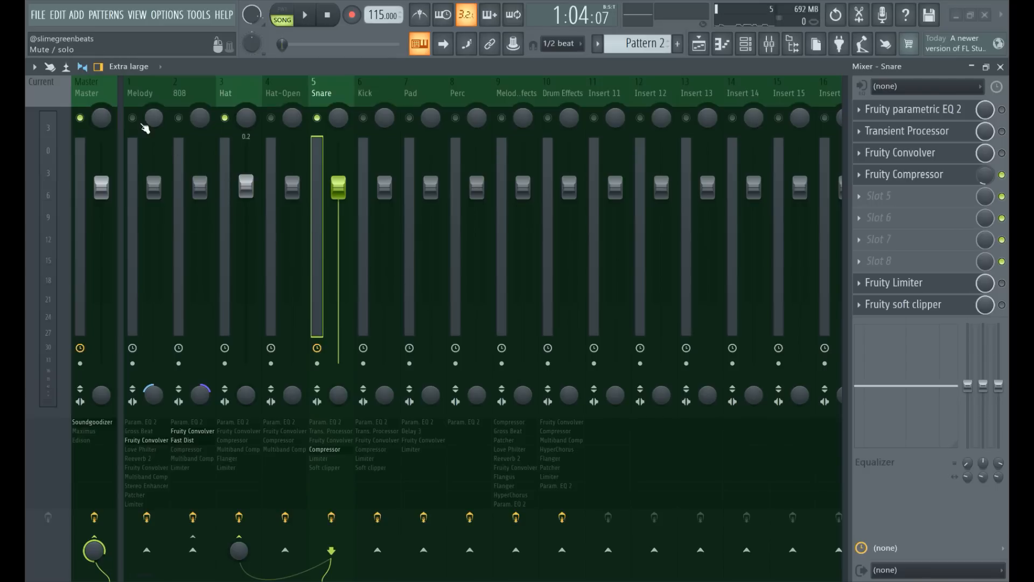
# Unsolo the Snare, unmute the Master and select the Melody track
pyautogui.rightClick(134, 119)
pyautogui.rightClick(134, 119)
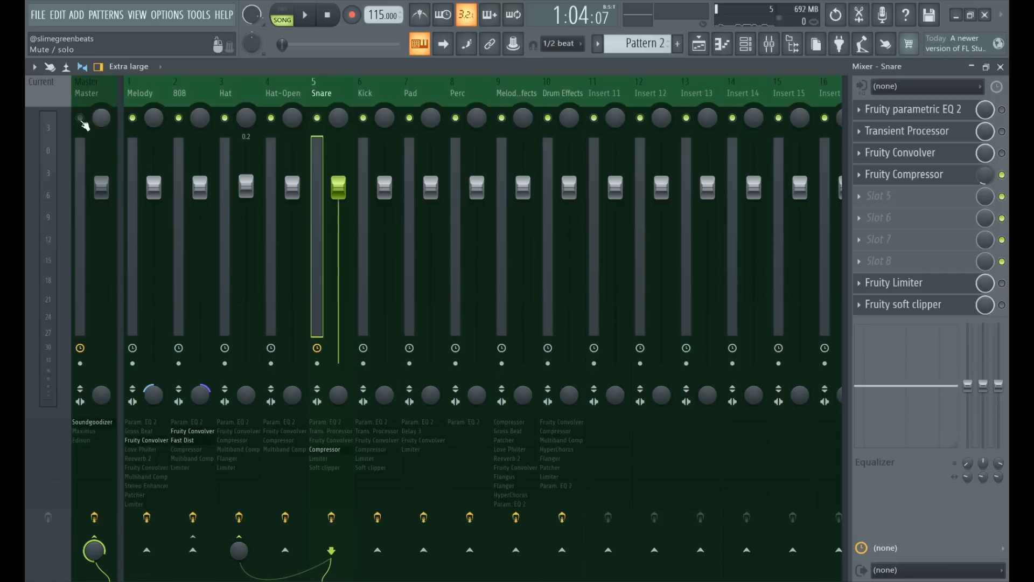
pyautogui.click(80, 118)
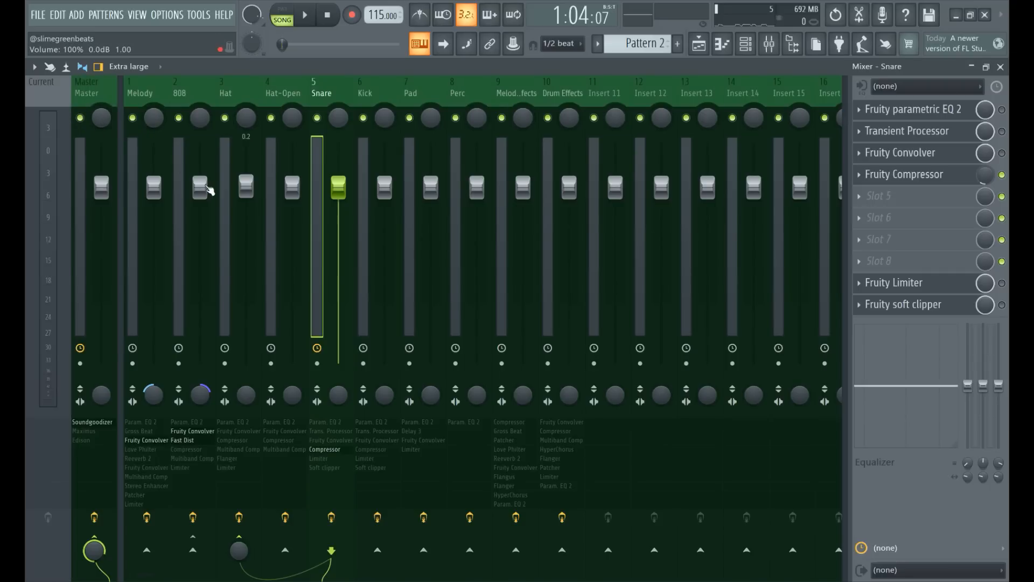
pyautogui.click(135, 222)
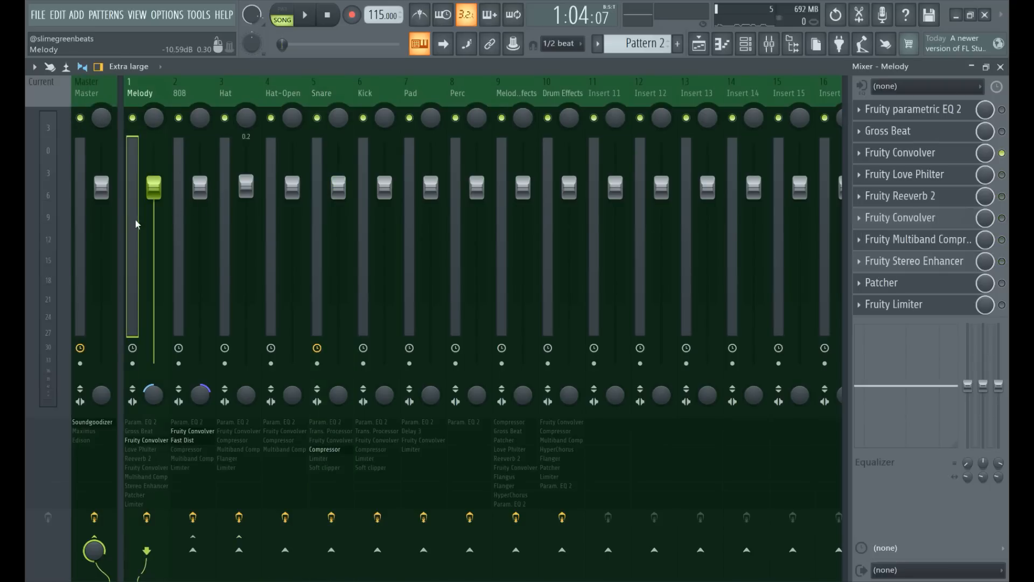